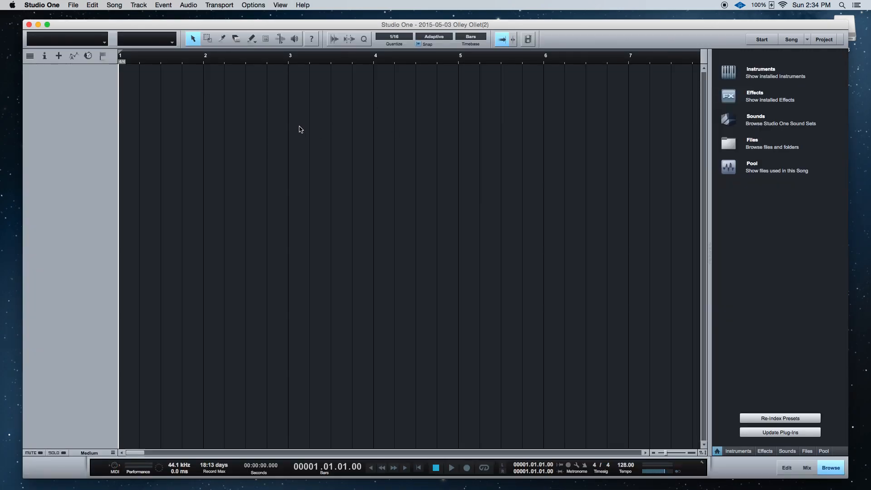
Add the Massive instrument from the instrument list as a new track in the arrangement and show the song window full screen.
key("F6")
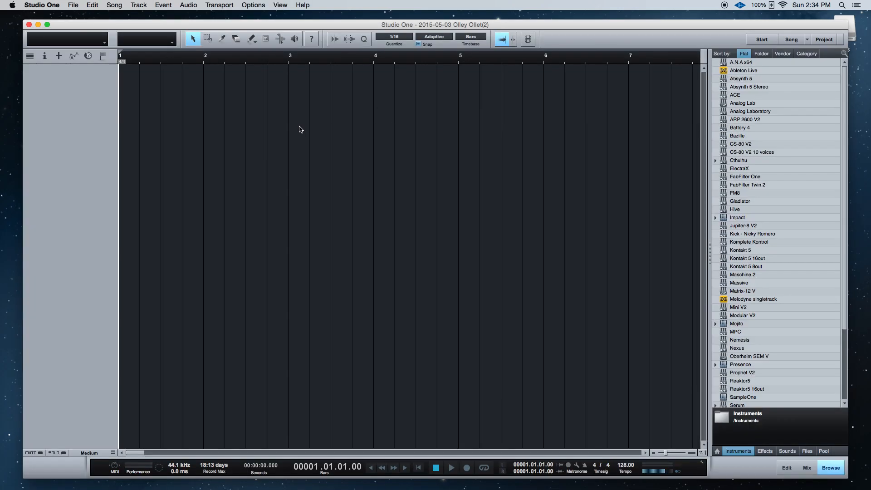
left_click(748, 283)
left_click_drag(748, 284, 68, 82)
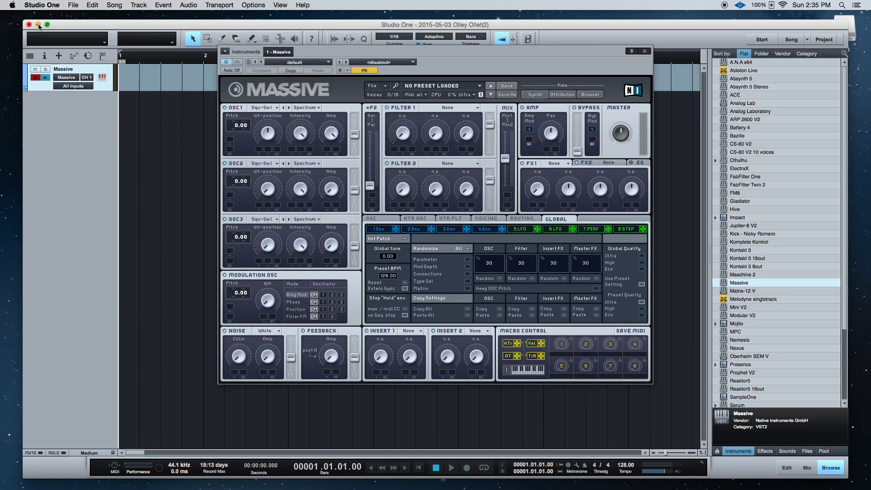
left_click(47, 25)
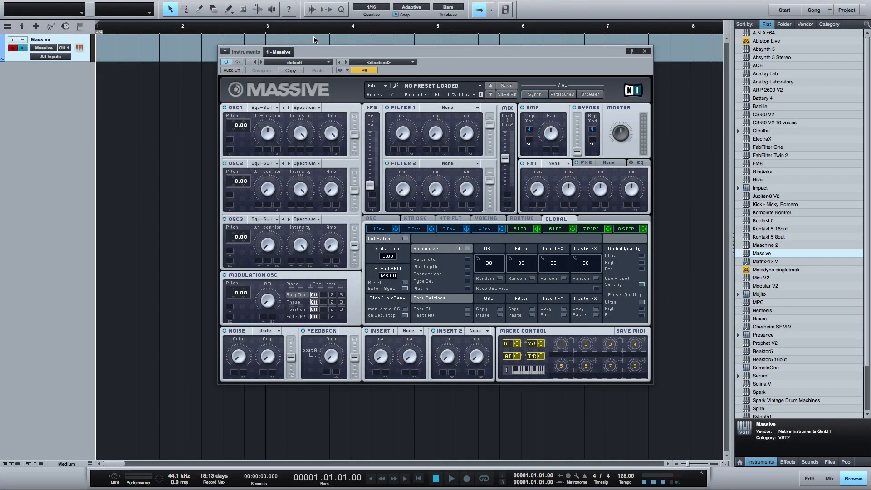
Close the Massive window, activate the Paint tool and view its list of drawing shapes.
key("Escape")
left_click(229, 10)
left_click(232, 13)
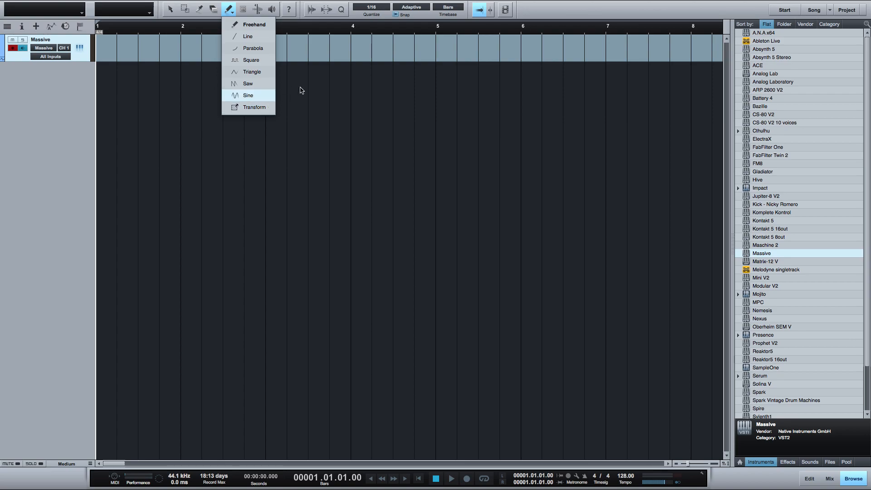
left_click(310, 60)
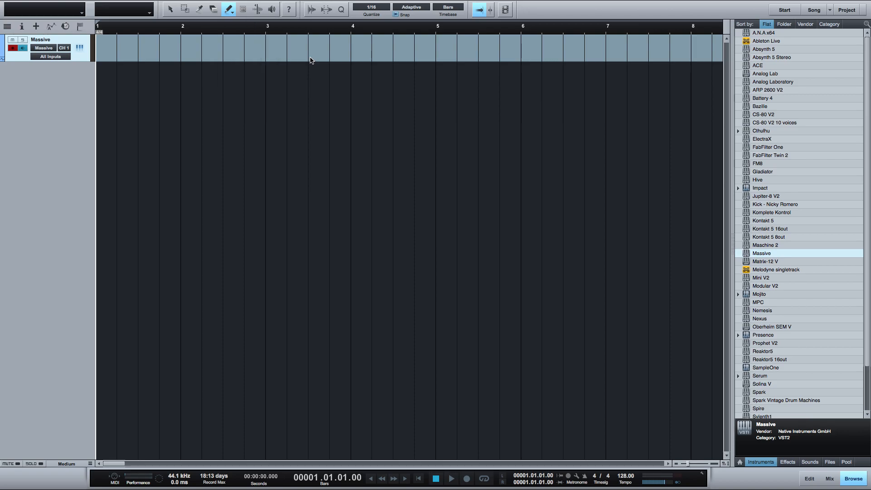
Reopen the Massive window and load the Cellular Interrupt preset.
left_click(79, 47)
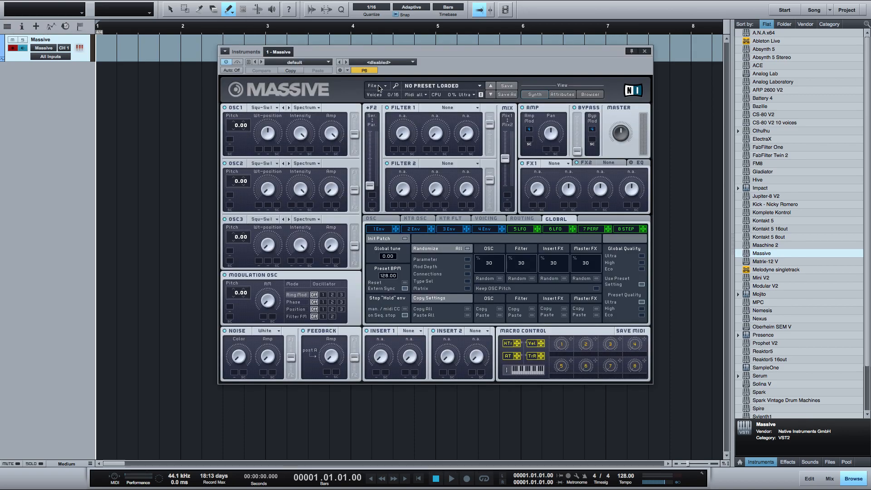
left_click(417, 87)
scroll(459, 265, "down", 6)
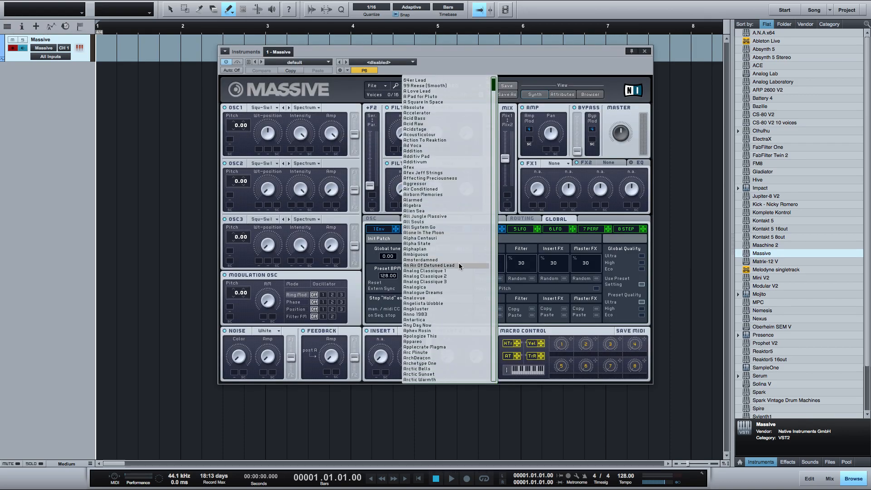
scroll(459, 263, "down", 10)
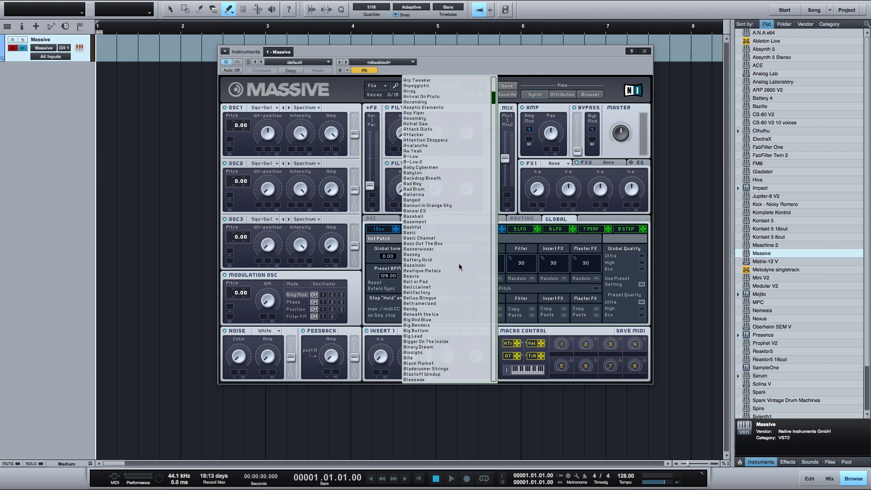
scroll(458, 267, "down", 8)
scroll(459, 266, "down", 9)
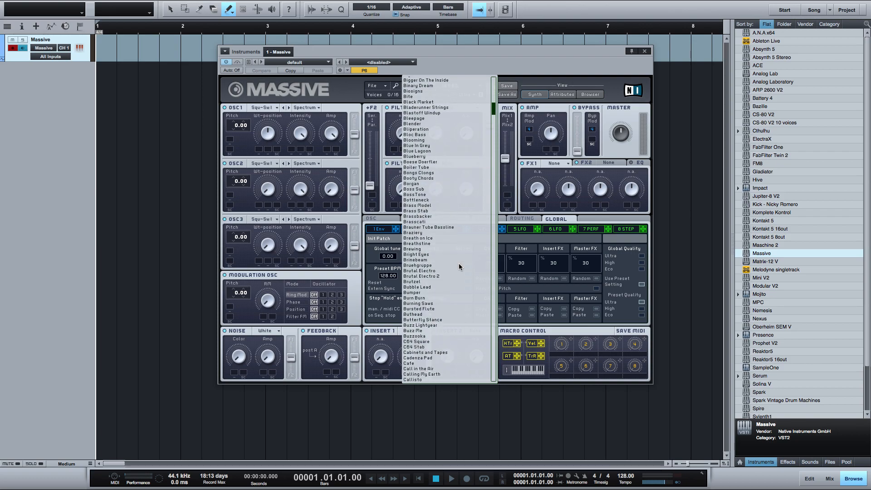
scroll(458, 266, "down", 4)
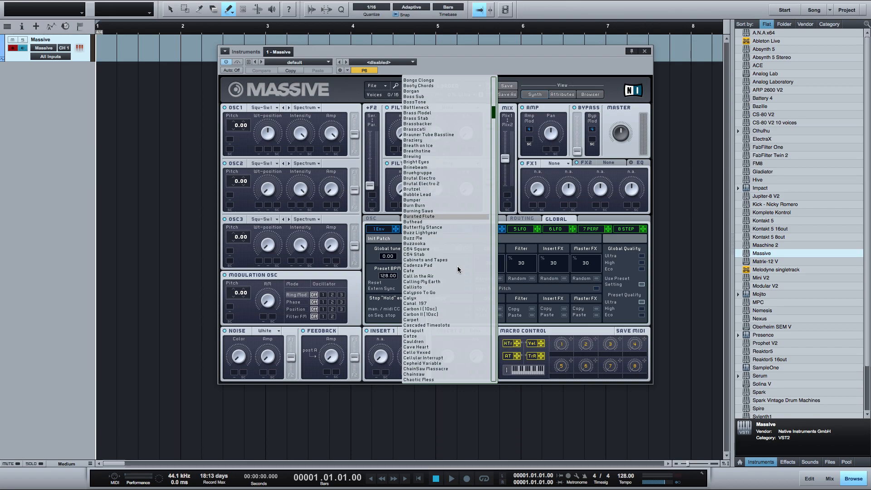
scroll(464, 306, "down", 5)
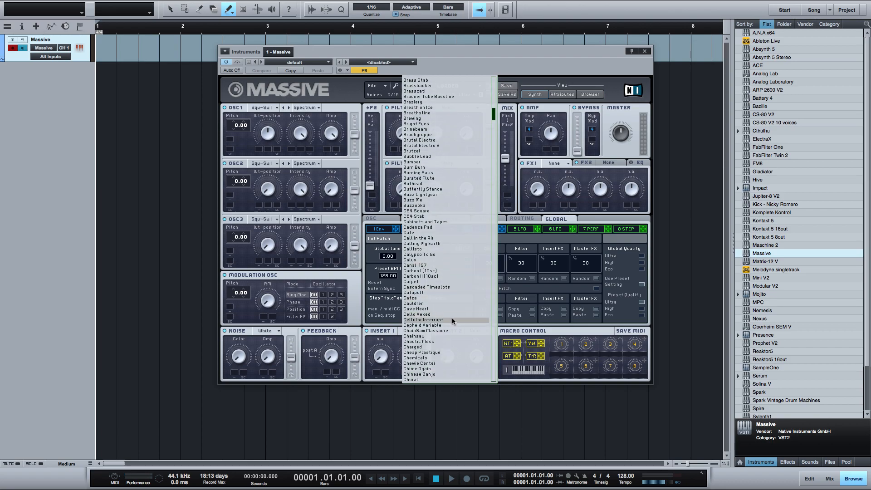
left_click(451, 319)
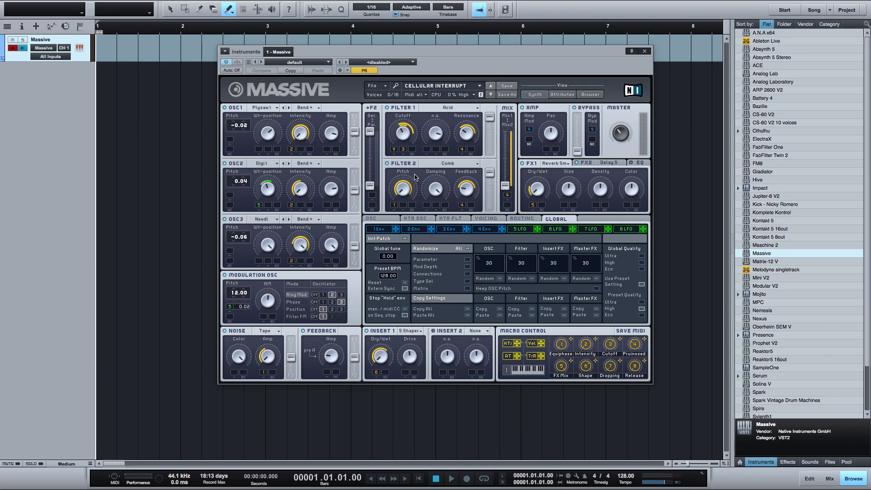
Adjust Massive's Filter 1 cutoff to 34 and close the instrument window.
left_click_drag(403, 132, 400, 137)
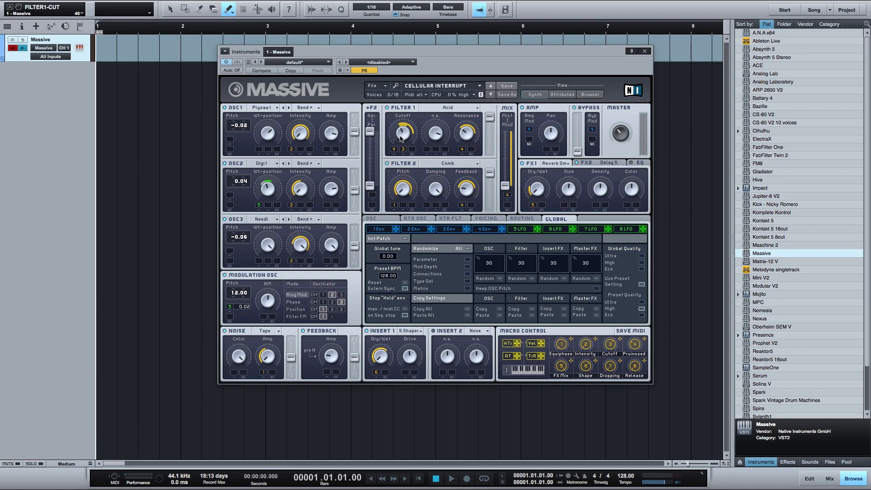
left_click_drag(401, 137, 403, 133)
left_click(79, 48)
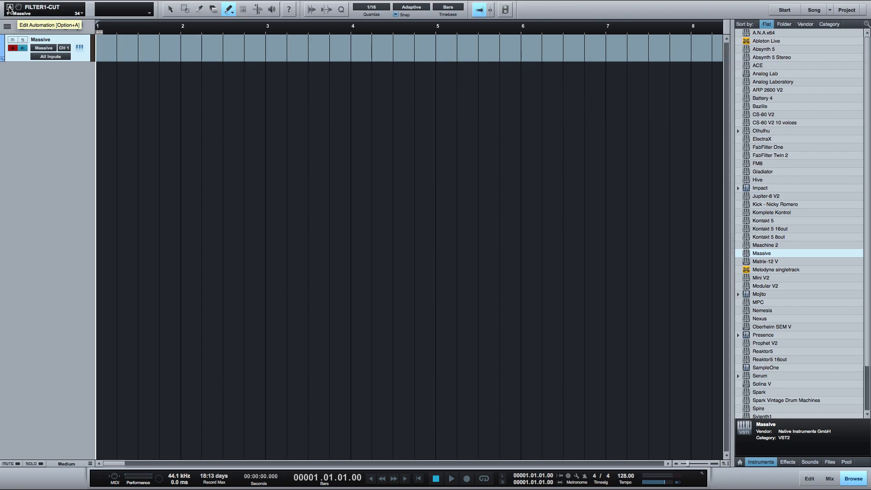
Create a separate automation track for the FILTER1-CUT parameter and remove it again.
left_click(10, 7)
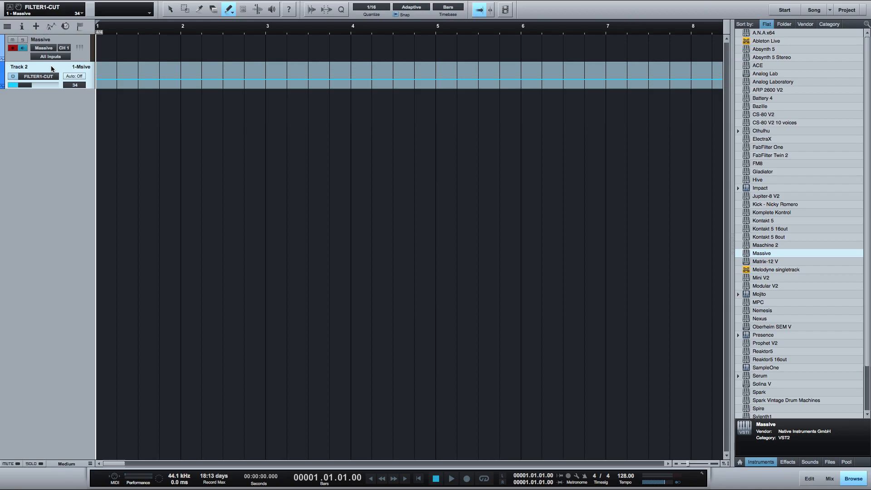
right_click(50, 68)
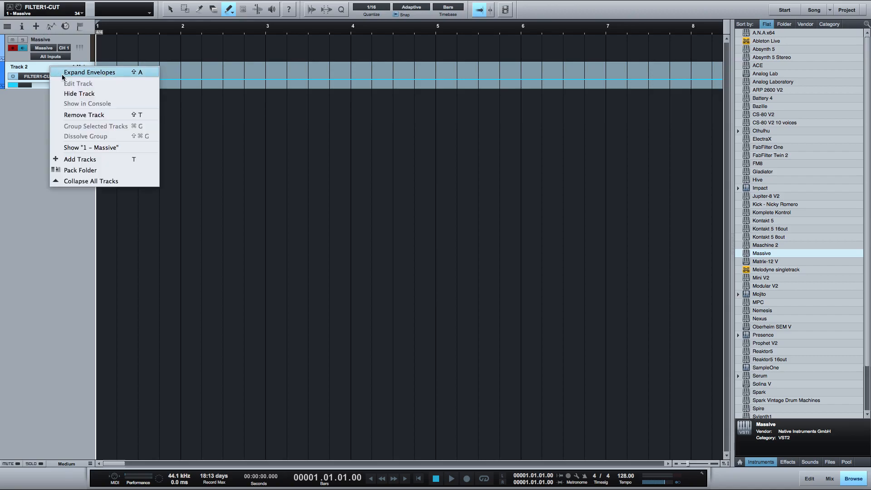
left_click(99, 116)
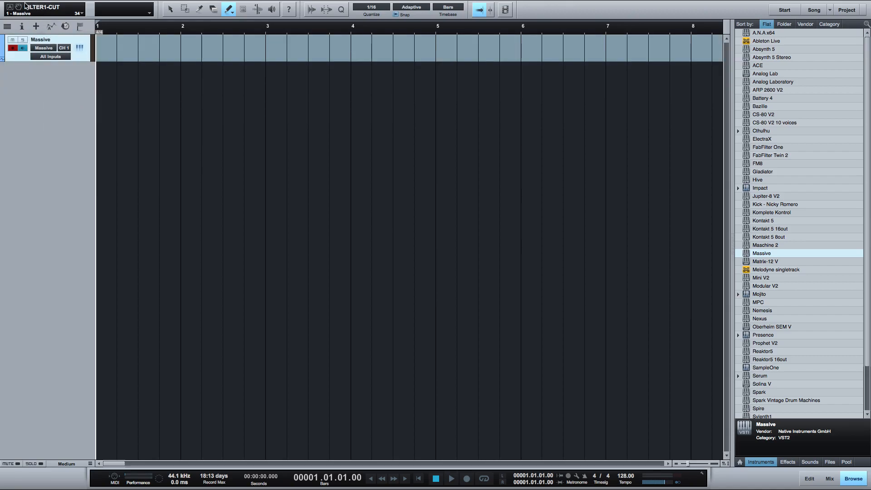
Assign the FILTER1-CUT parameter to the Massive track so its automation envelope shows directly on that track.
key("F11")
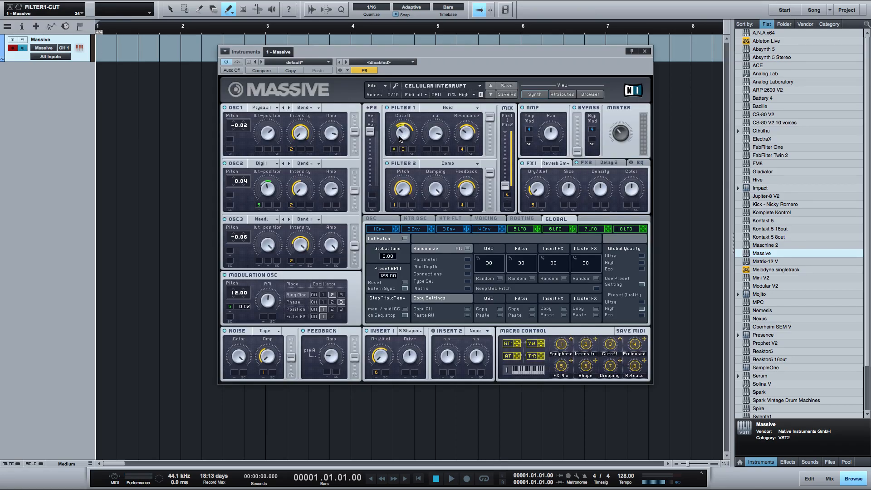
key("F11")
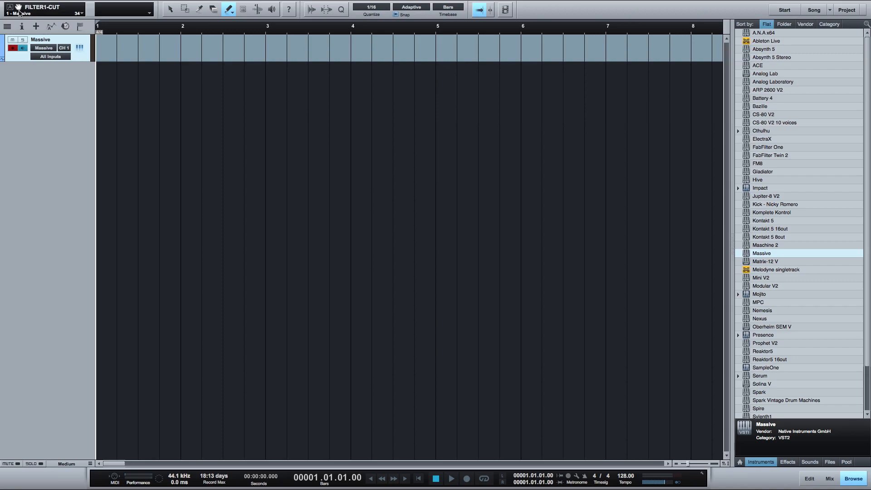
left_click_drag(19, 8, 42, 52)
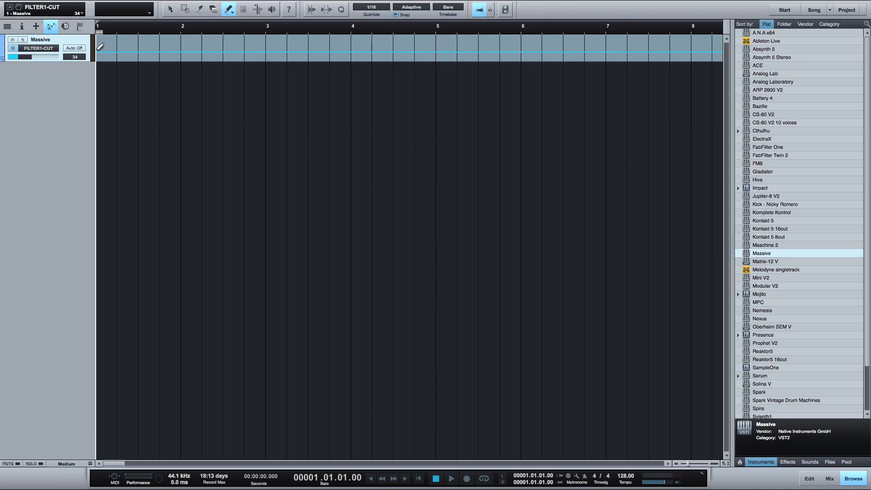
Paint a freehand cutoff automation curve from bar 1 to about bar 4 on the Massive track and undo it.
mouse_move(101, 47)
left_mouse_down()
mouse_move(135, 28)
mouse_move(180, 34)
mouse_move(172, 34)
mouse_move(193, 54)
mouse_move(218, 46)
mouse_move(238, 53)
mouse_move(262, 37)
mouse_move(287, 55)
mouse_move(334, 37)
mouse_move(345, 51)
left_mouse_up()
key("ctrl+z")
key("4")
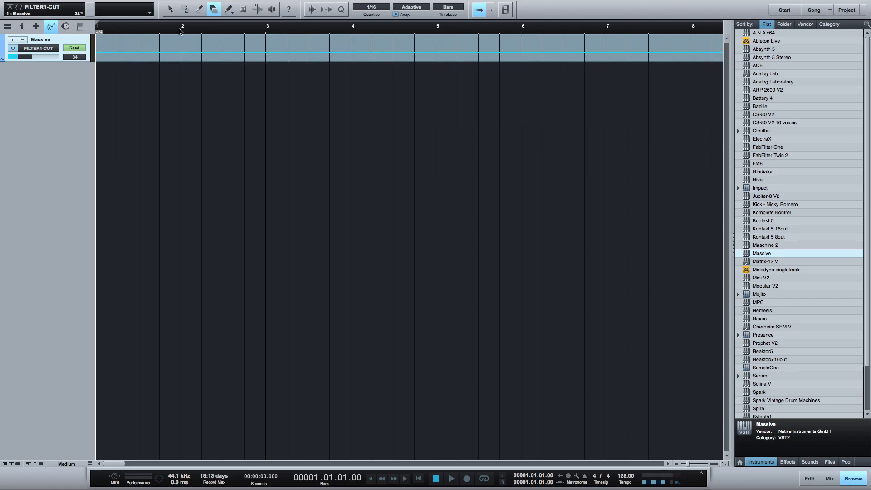
Draw a straight, rising cutoff automation line from bar 1 to bar 5 with the Line shape.
key("5")
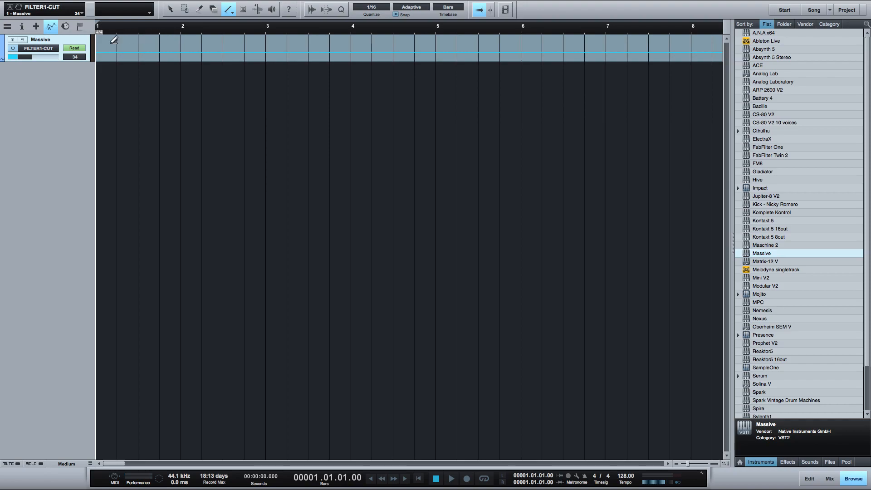
mouse_move(100, 48)
left_mouse_down()
mouse_move(305, 39)
mouse_move(336, 68)
mouse_move(354, 25)
mouse_move(438, 19)
left_mouse_up()
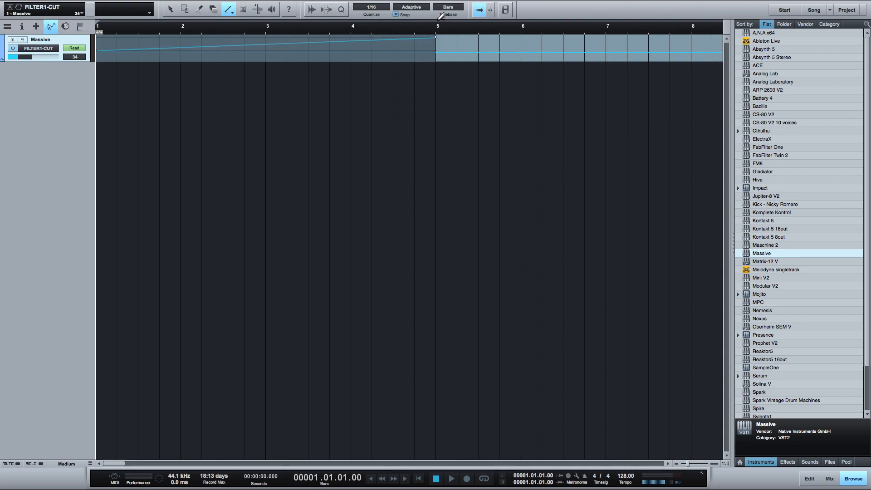
left_click_drag(438, 19, 437, 21)
Start playback, draw cutoff lines falling to bar 6 and rising to bar 7, and replay from mid-bar 4 with autoscroll on.
key("space")
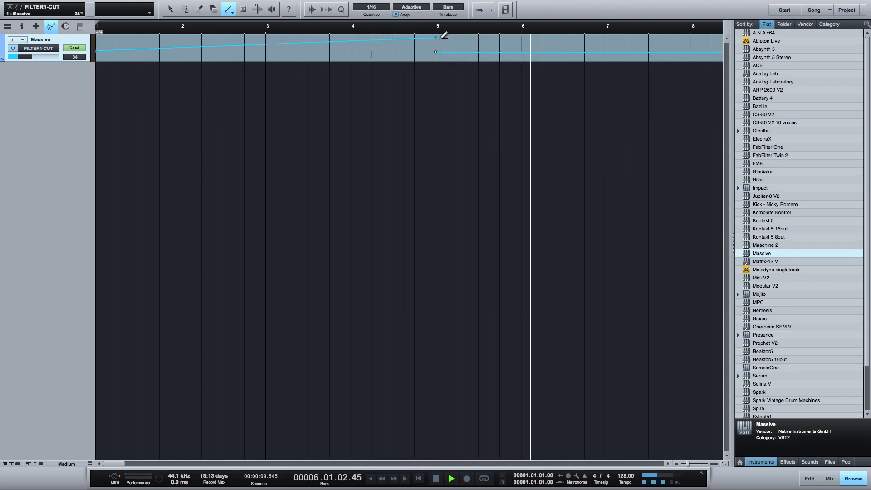
mouse_move(440, 36)
left_mouse_down()
mouse_move(530, 70)
mouse_move(524, 73)
mouse_move(522, 58)
mouse_move(605, 37)
left_mouse_up()
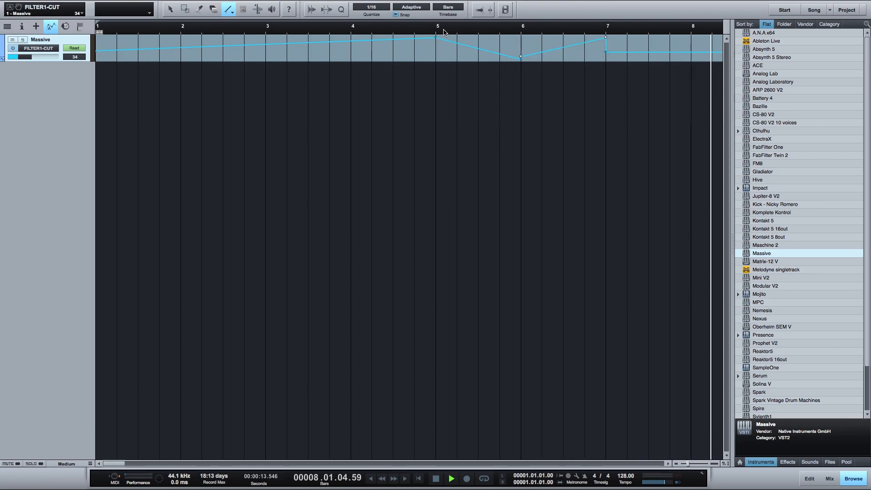
left_click(400, 33)
key("f")
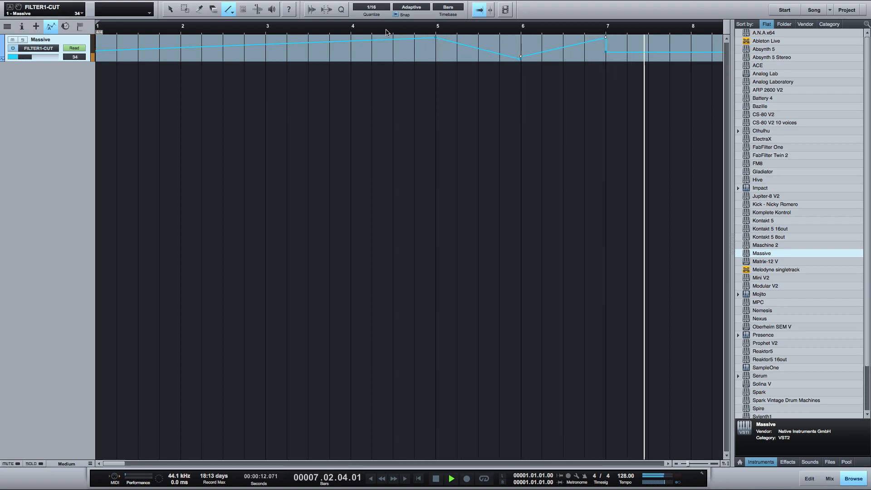
Draw Parabola cutoff curves during playback: rising ones from bars 10 and 13, and short falling ones between bars 14 and 19.
left_click(232, 13)
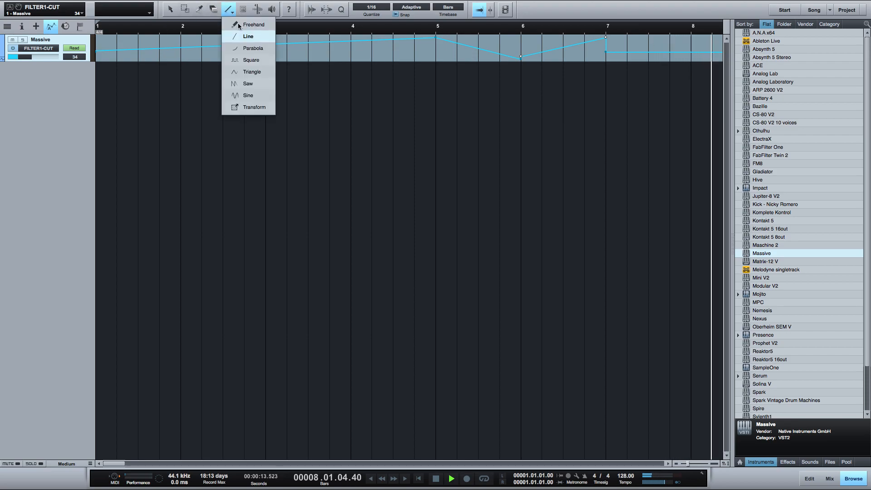
left_click(247, 53)
left_click_drag(247, 48, 413, 18)
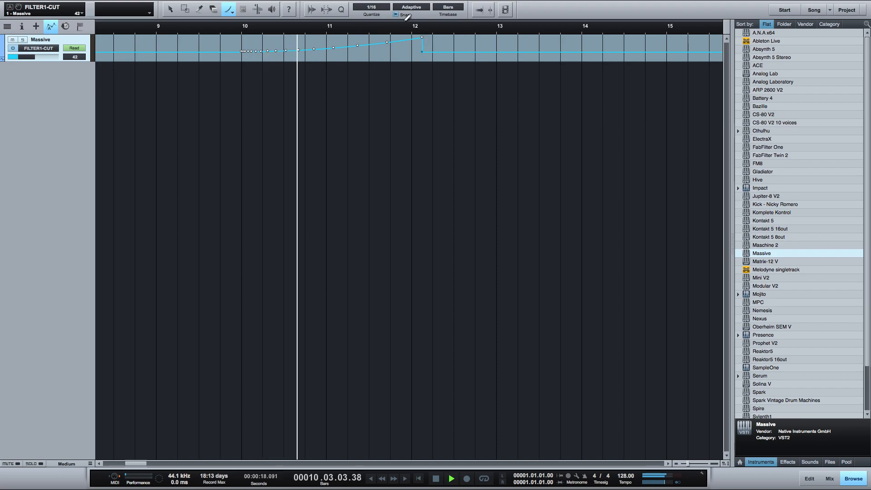
mouse_move(513, 50)
left_mouse_down()
mouse_move(591, 26)
mouse_move(592, 39)
left_mouse_up()
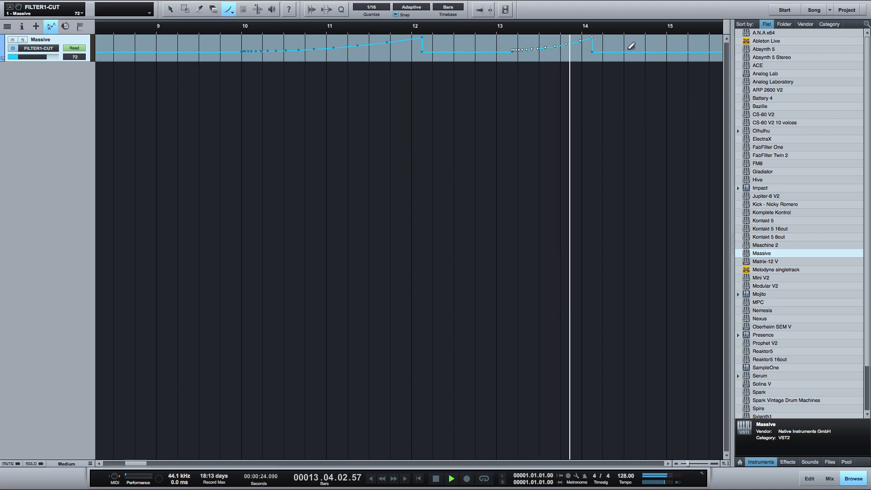
mouse_move(630, 50)
left_mouse_down()
mouse_move(668, 73)
mouse_move(724, 66)
left_mouse_up()
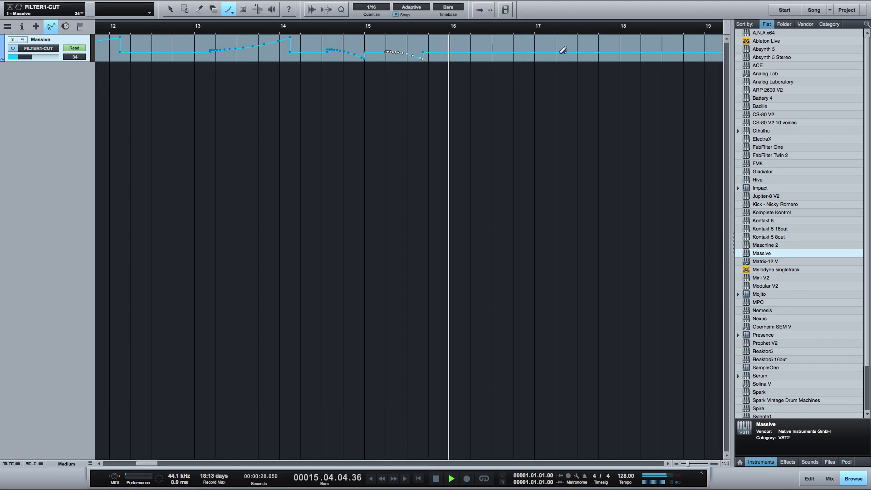
mouse_move(535, 51)
left_mouse_down()
mouse_move(589, 71)
mouse_move(671, 61)
left_mouse_up()
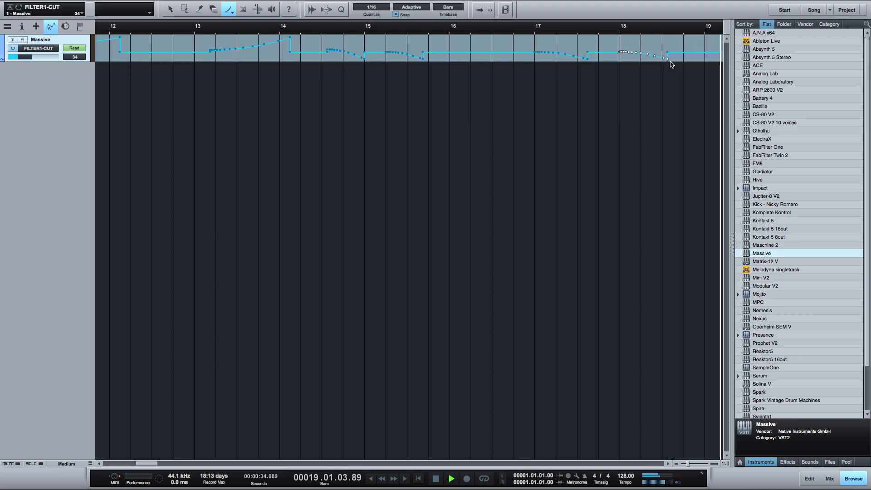
Select the Square paint shape and set the loop range from bar 19 to bar 22.
left_click(232, 11)
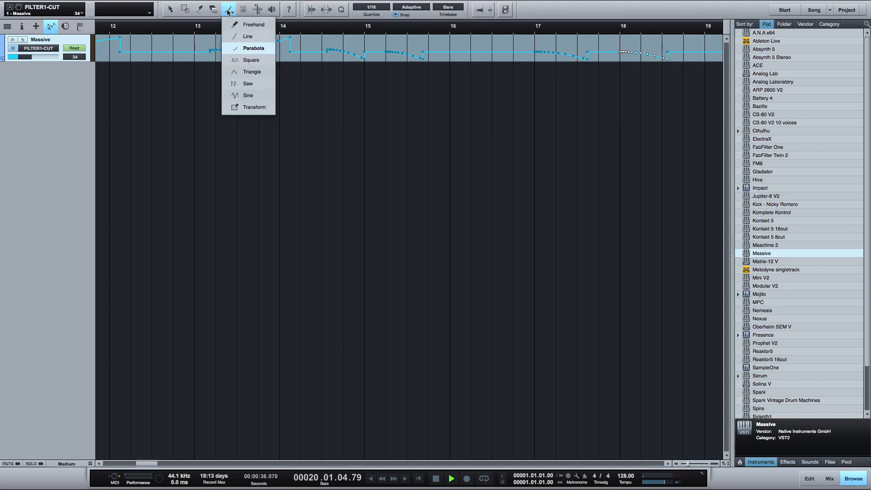
left_click(235, 66)
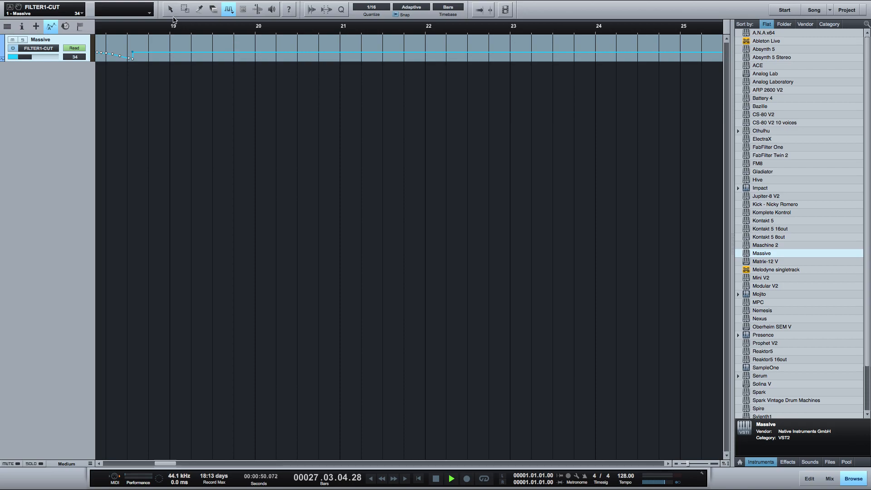
left_click_drag(173, 27, 435, 34)
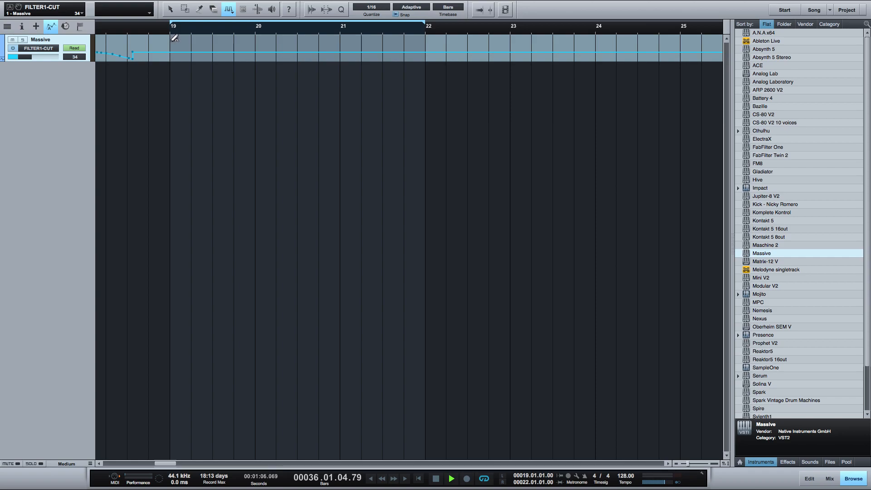
Draw adjoining Square-wave cutoff sections from bar 19 to about mid-bar 23, shallow up to bar 22 and deeper beyond it.
left_click_drag(173, 39, 339, 39)
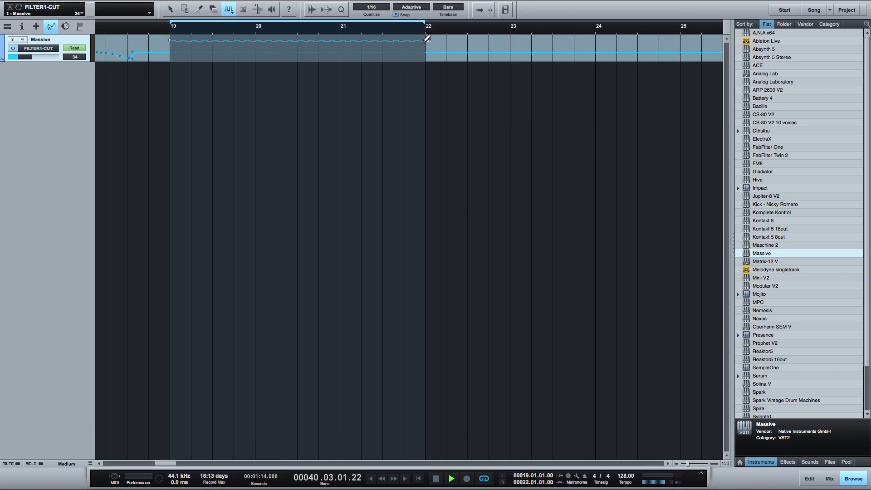
left_click_drag(427, 33, 429, 40)
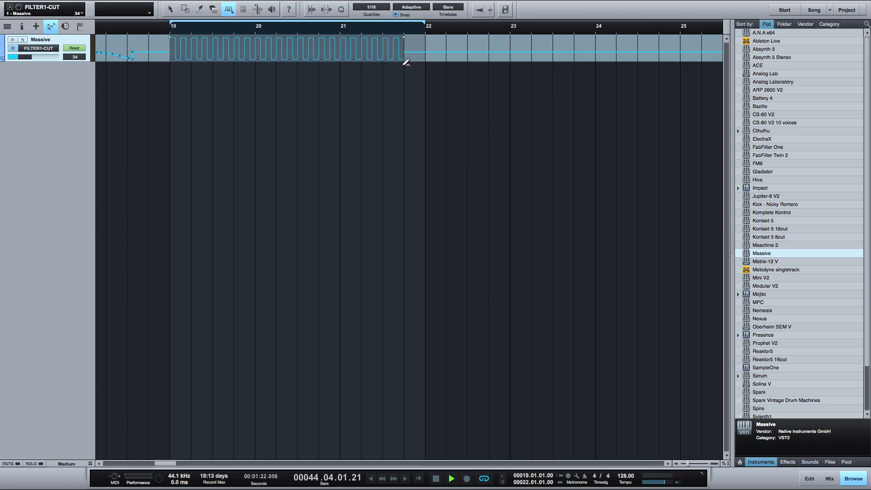
left_click_drag(418, 60, 202, 50)
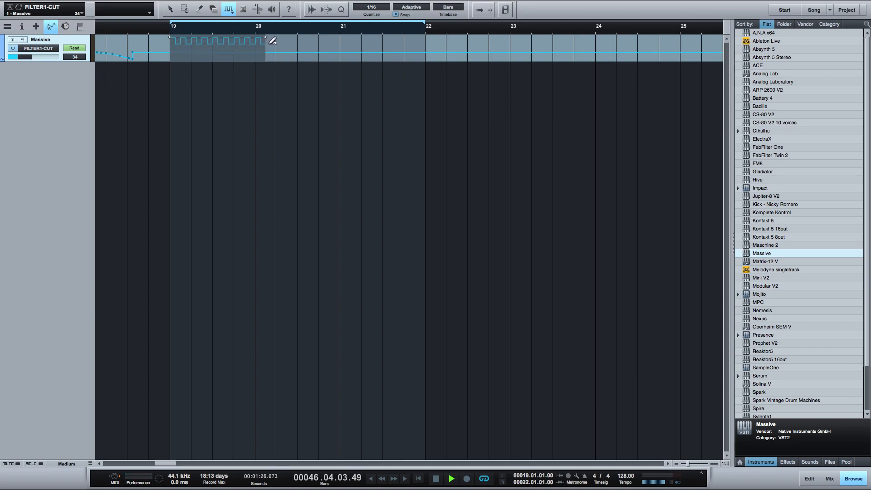
left_click_drag(279, 42, 374, 49)
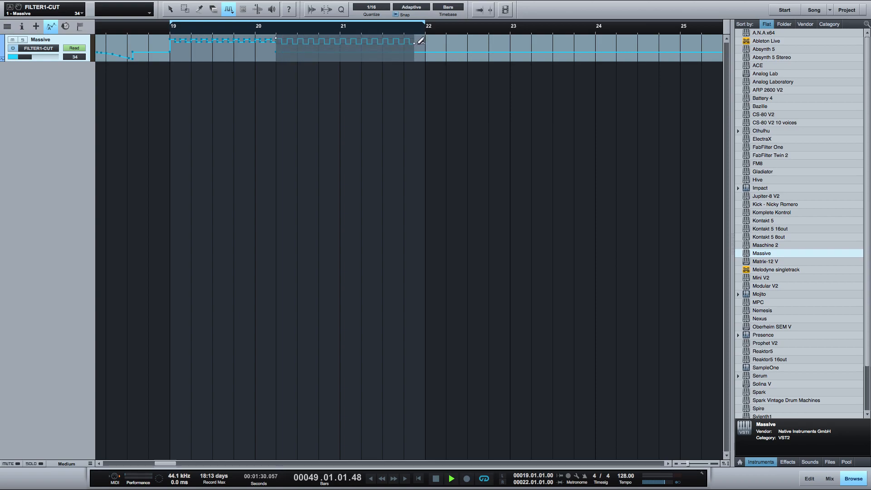
mouse_move(427, 41)
left_mouse_down()
mouse_move(496, 59)
mouse_move(512, 47)
left_mouse_up()
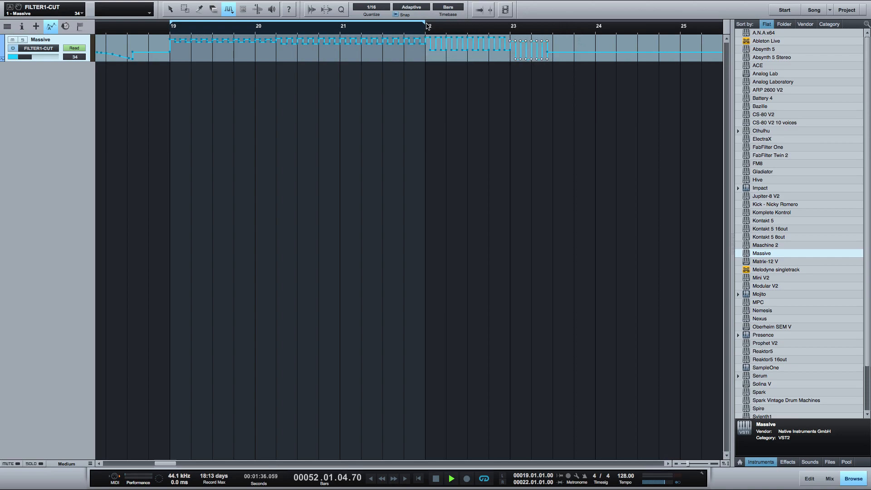
Extend the loop end to 23.03.01.00 and play the square-wave cutoff section, stopping after the close-up check.
left_click_drag(424, 21, 556, 30)
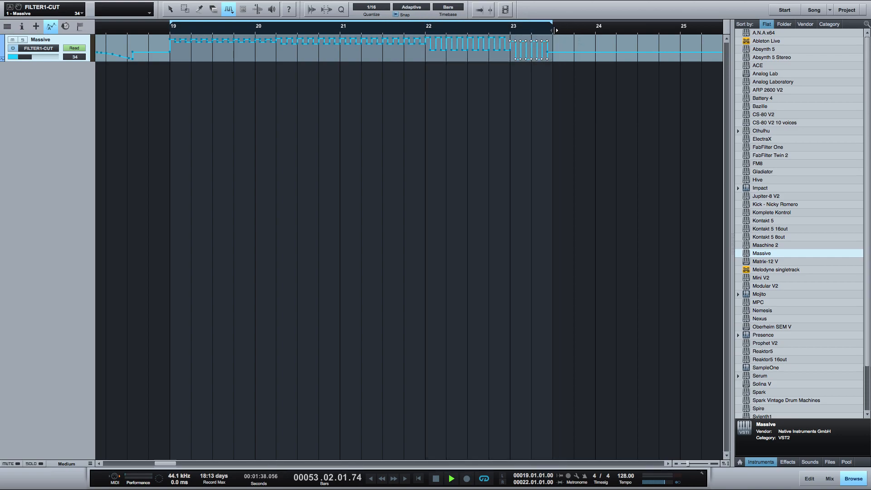
key("space")
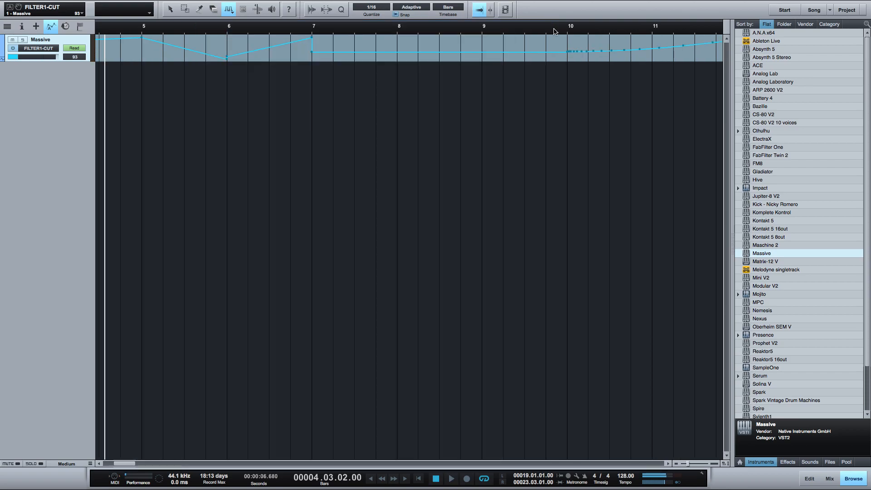
scroll(562, 31, "right", 10)
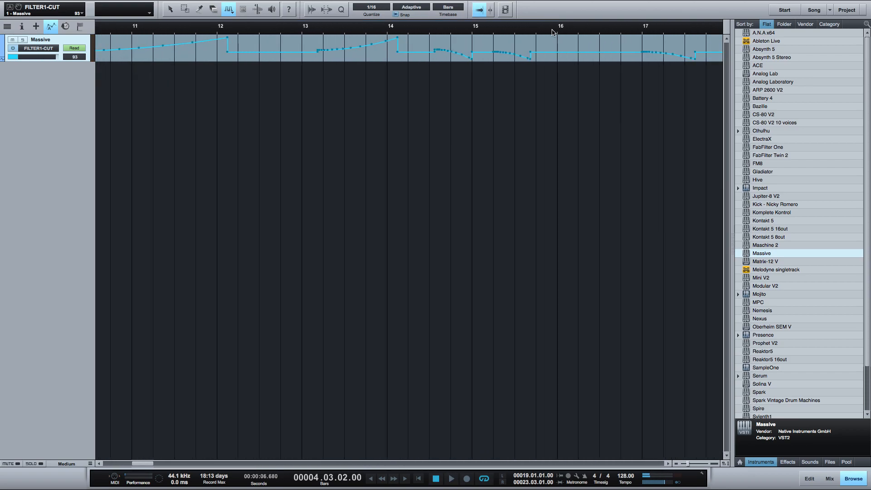
scroll(550, 32, "right", 2)
key("space")
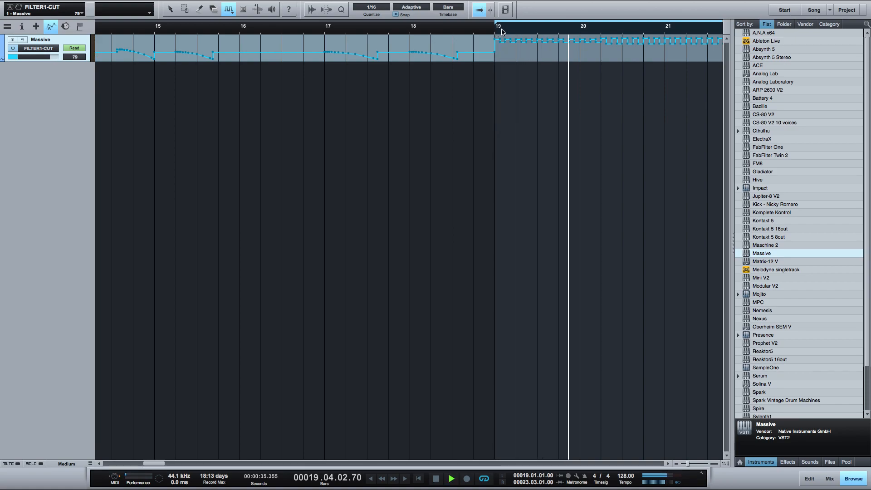
scroll(503, 31, "right", 5)
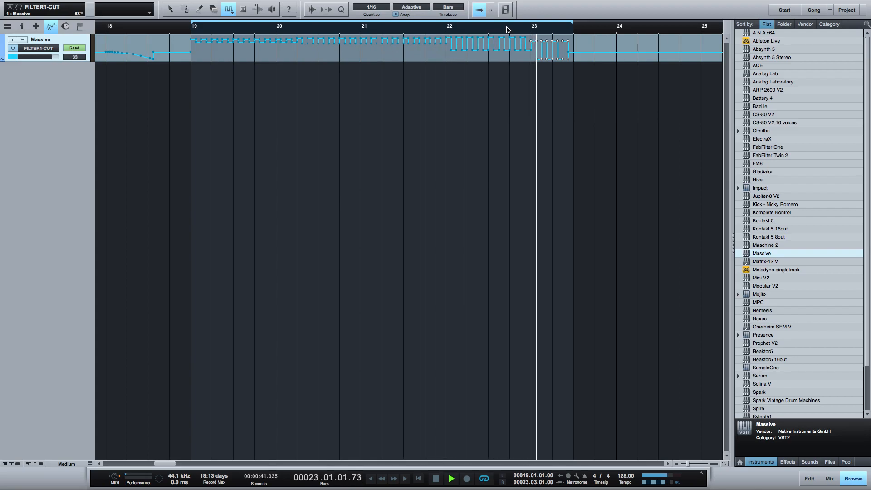
scroll(508, 29, "right", 2)
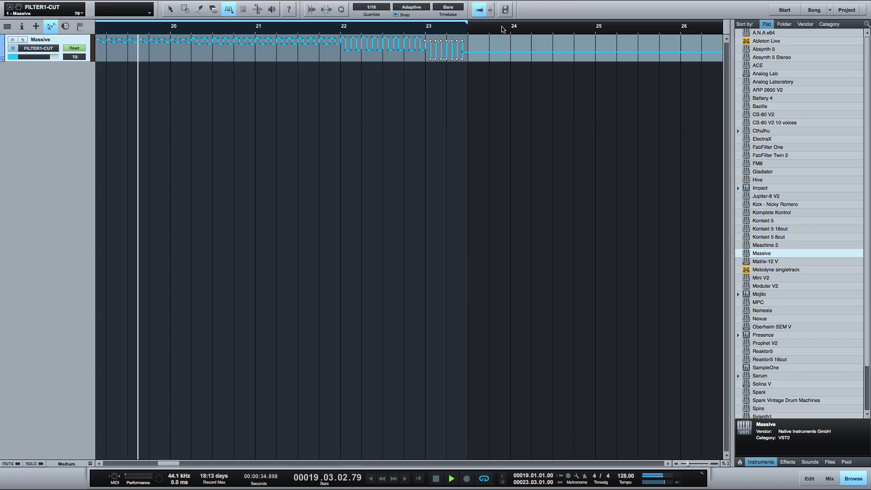
key("e")
scroll(502, 30, "right", 3)
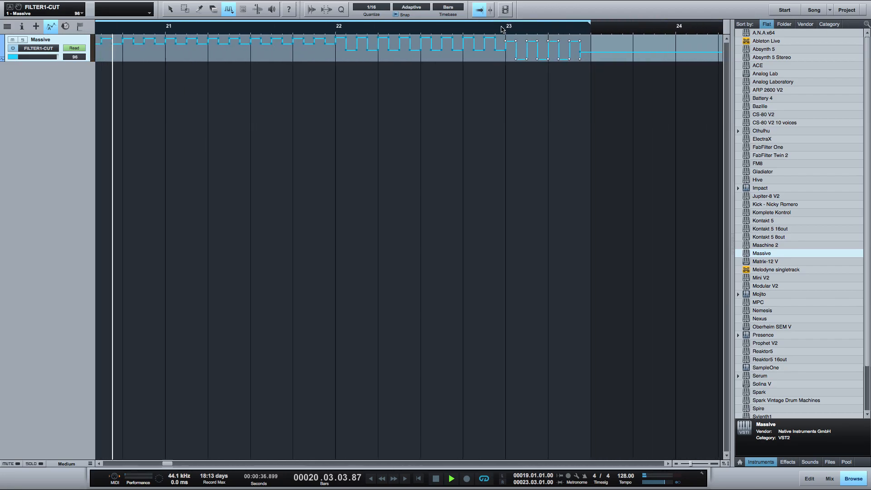
key("space")
Draw tall Triangle-wave cutoff automation from bar 25 to about bar 33.
scroll(538, 36, "left", 1)
key("w")
key("w")
key("w")
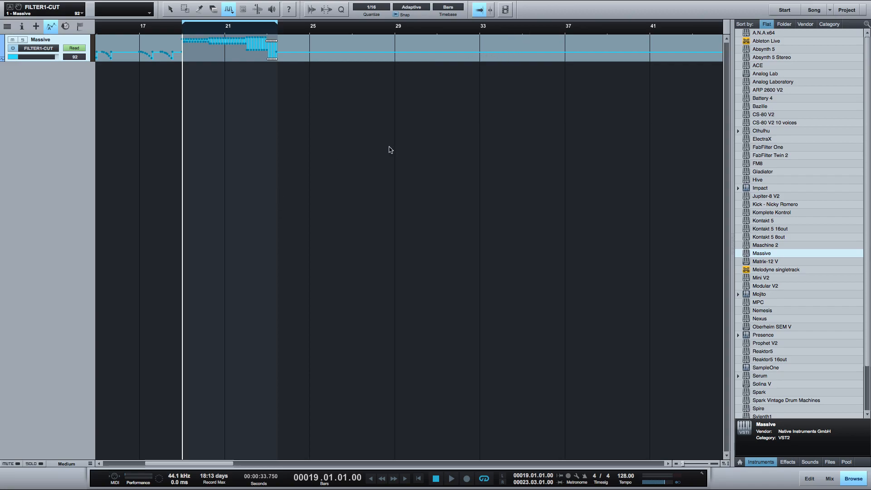
left_click(231, 12)
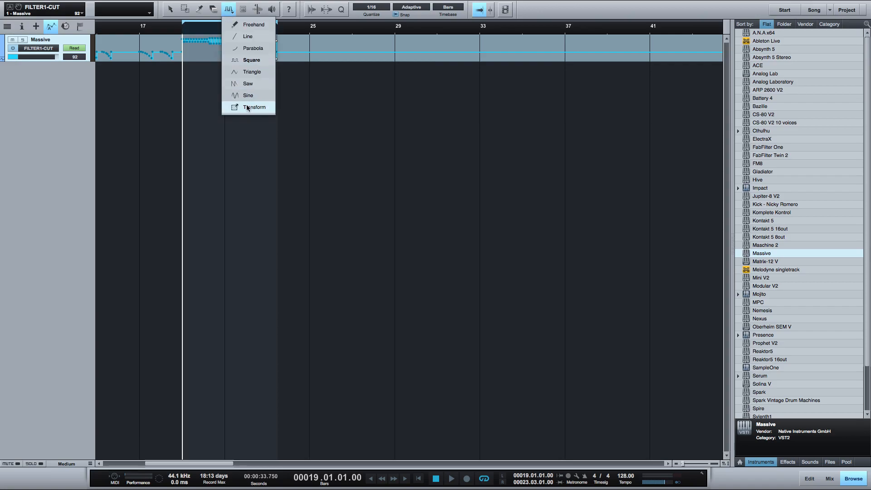
left_click(257, 73)
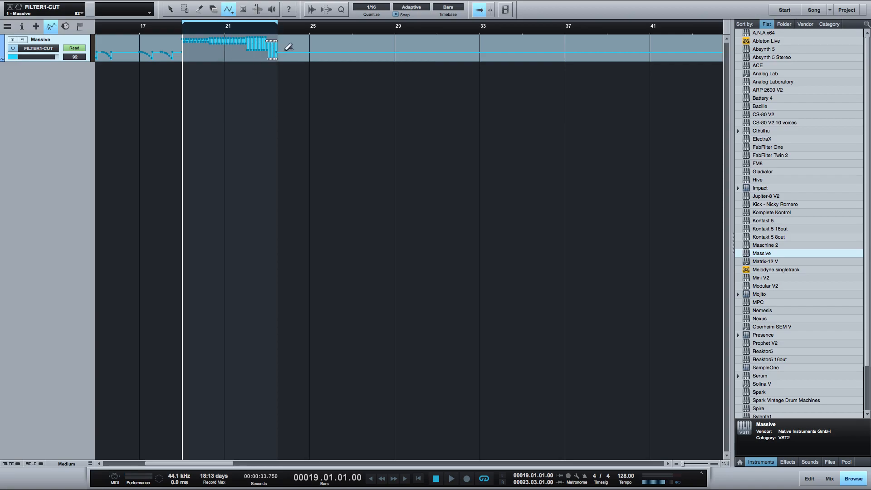
left_click_drag(313, 48, 410, 40)
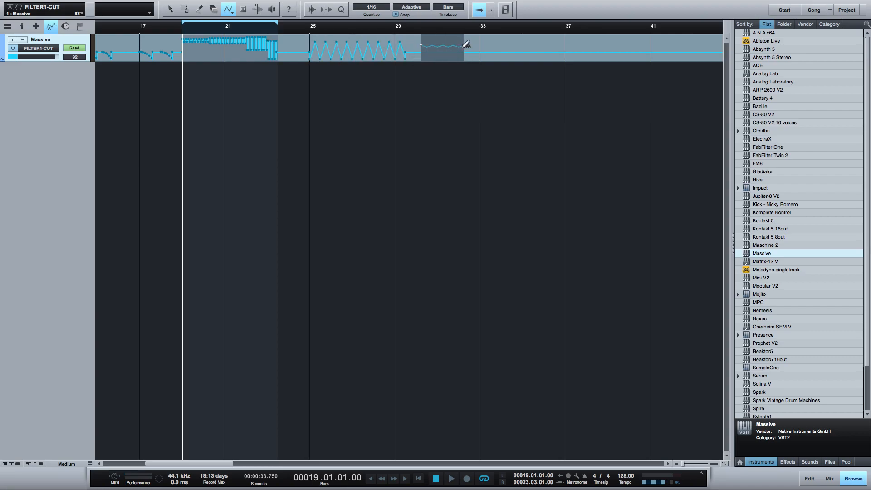
left_click_drag(464, 46, 462, 51)
mouse_move(524, 54)
left_mouse_down()
mouse_move(553, 19)
mouse_move(476, 66)
mouse_move(330, 58)
mouse_move(319, 65)
left_mouse_up()
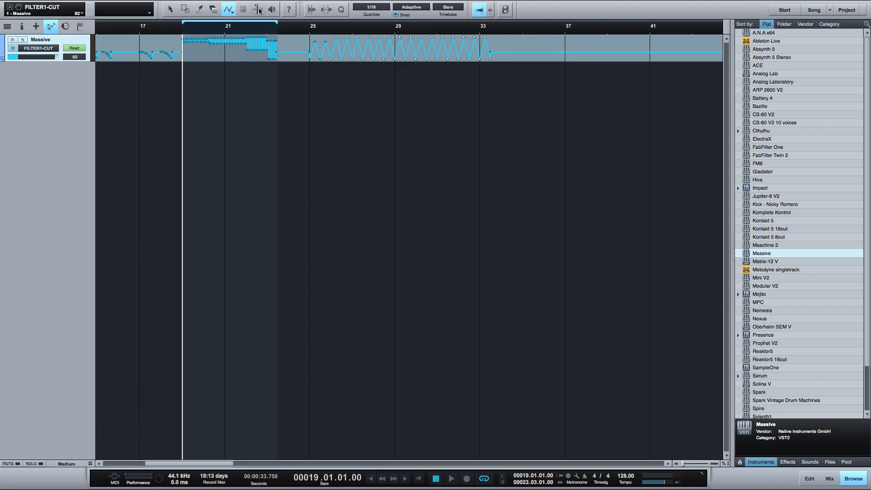
Draw a shallow Saw wave from about bar 33 to 37 and a Sine wave from about bar 38 to 42.
left_click(230, 10)
left_click(254, 86)
left_click_drag(572, 67, 570, 69)
left_click(233, 13)
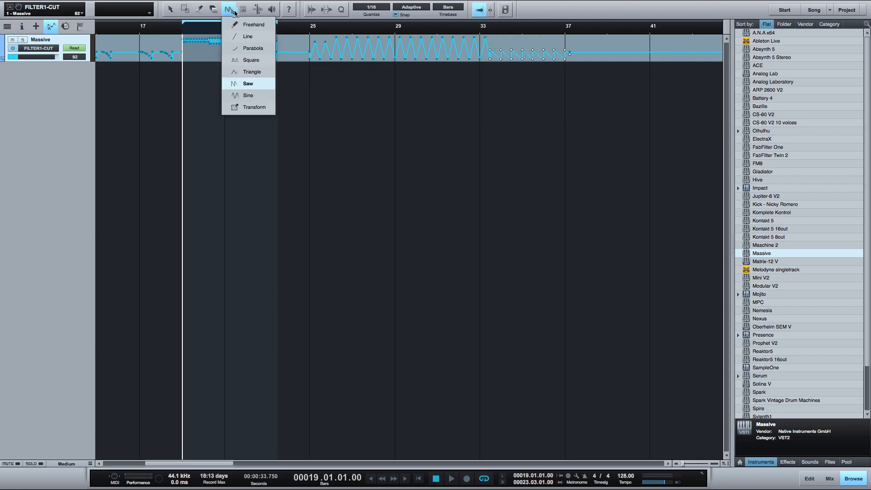
left_click(267, 95)
left_click_drag(580, 48, 666, 45)
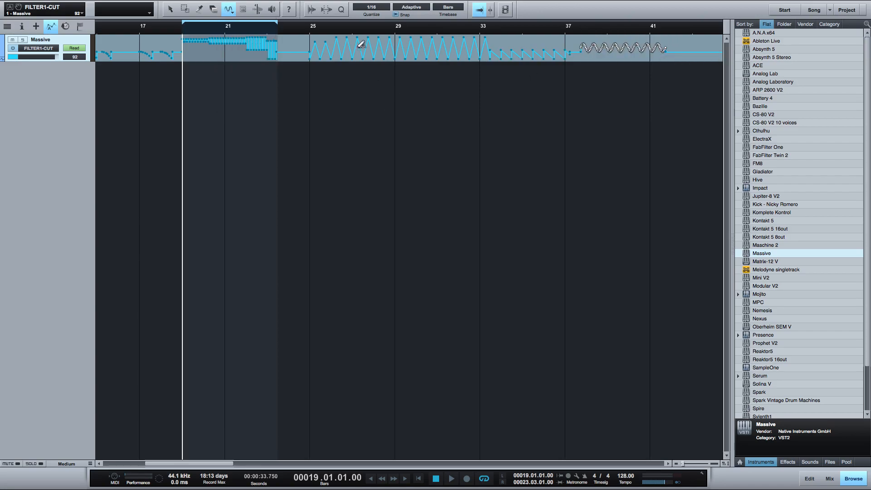
Draw a full-height Square-wave cutoff section from bar 49 to about bar 65.
left_click(230, 10)
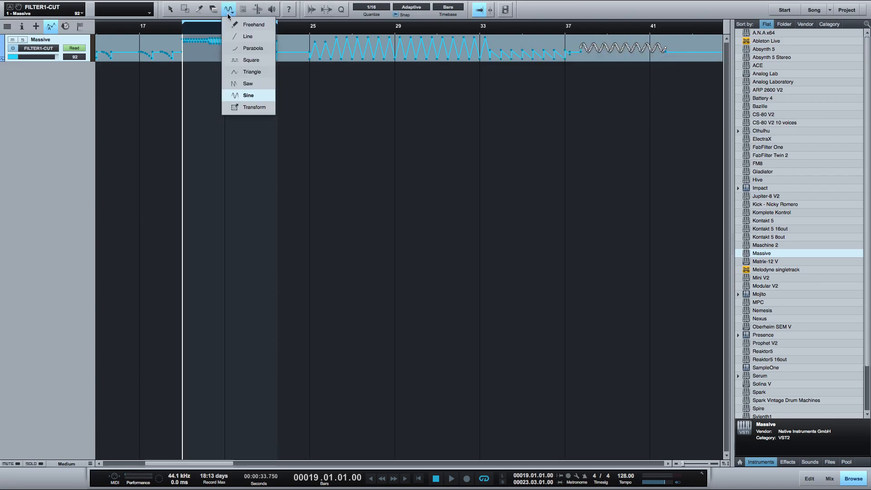
left_click(264, 64)
scroll(633, 79, "right", 5)
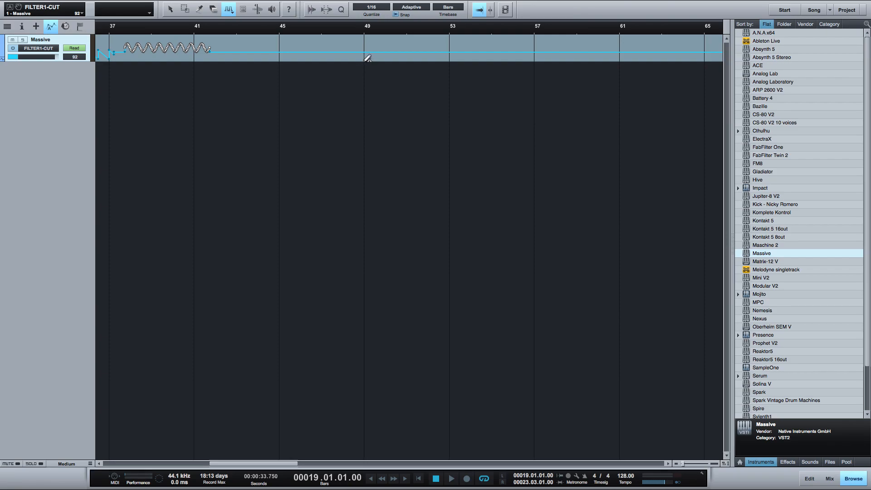
left_click_drag(372, 58, 440, 47)
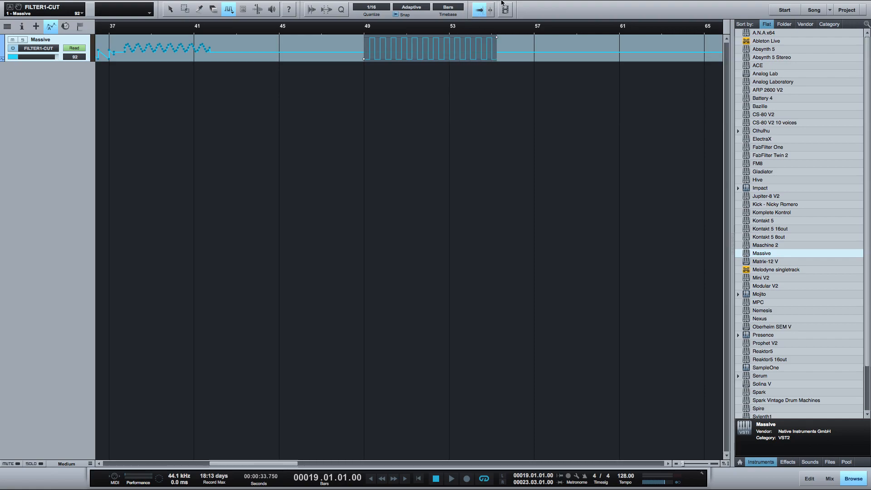
left_click_drag(587, 37, 710, 37)
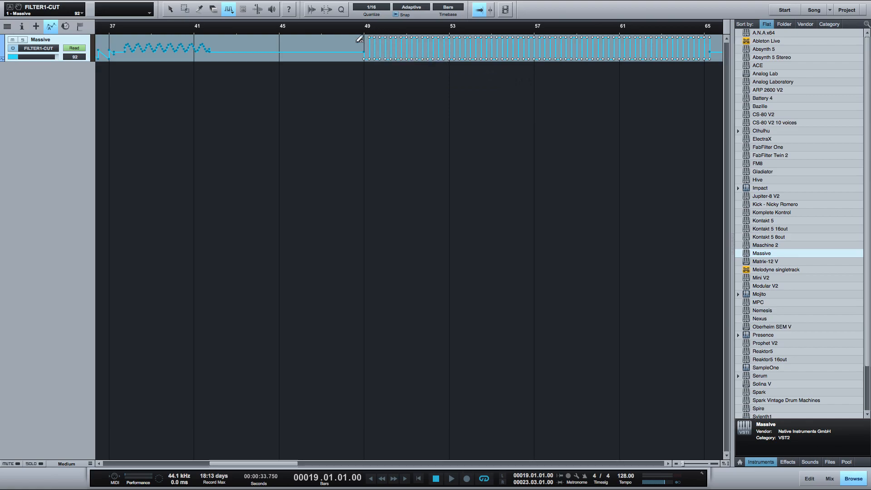
Set the loop range from bar 49 to bar 65 and start playback of the new square wave.
key("space")
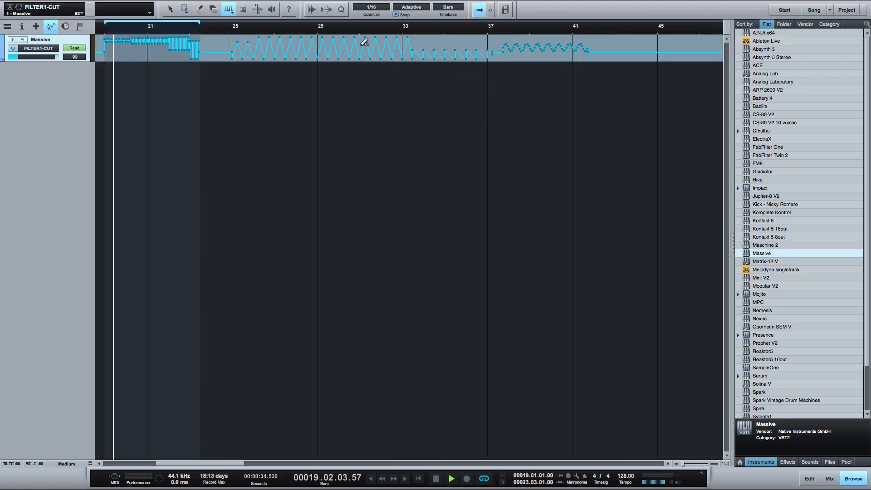
key("space")
scroll(366, 42, "right", 10)
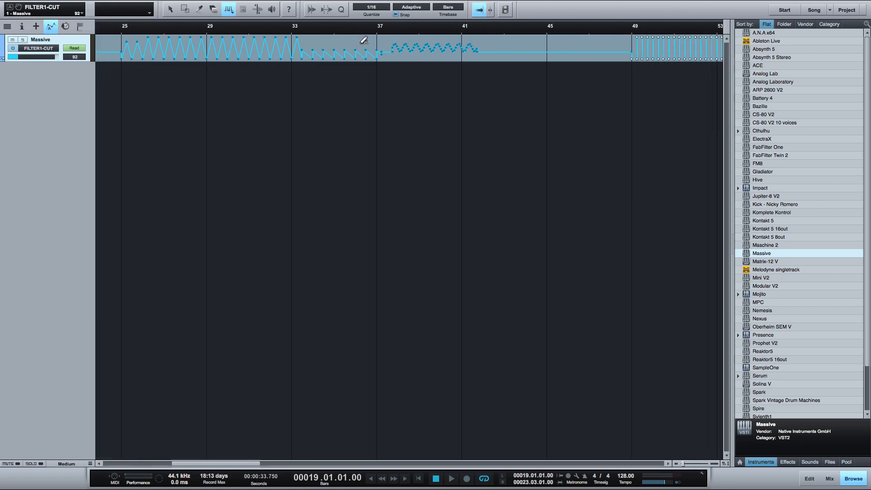
left_click_drag(356, 21, 671, 21)
key("space")
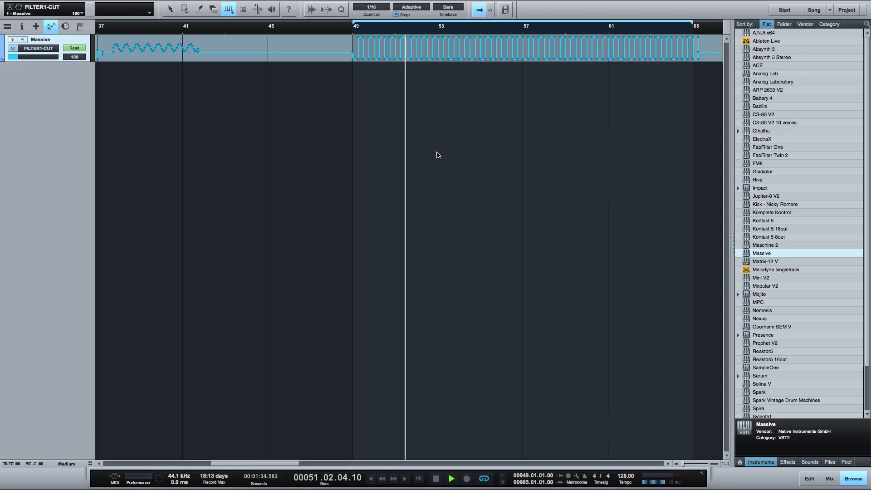
Frame the square wave between bars 49 and 65 with the Transform tool and compress it vertically into a narrow band around mid-height.
left_click(277, 39)
left_click(229, 12)
left_click(229, 12)
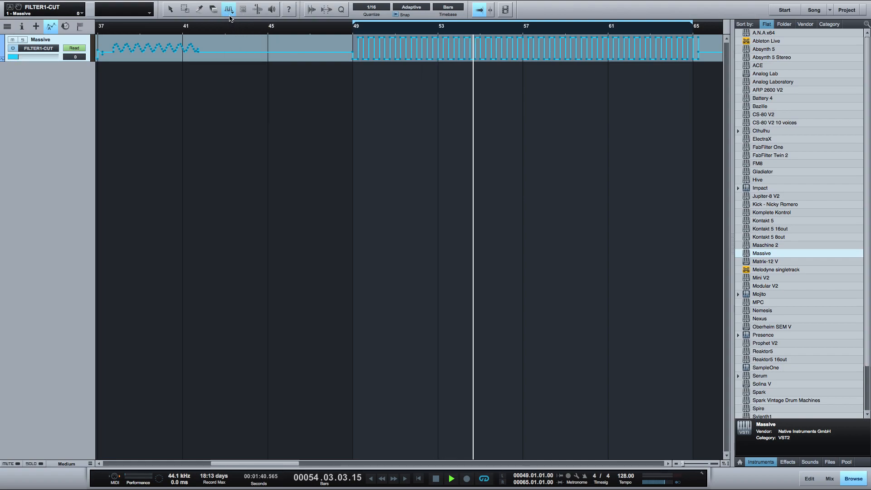
left_click(229, 13)
left_click(252, 107)
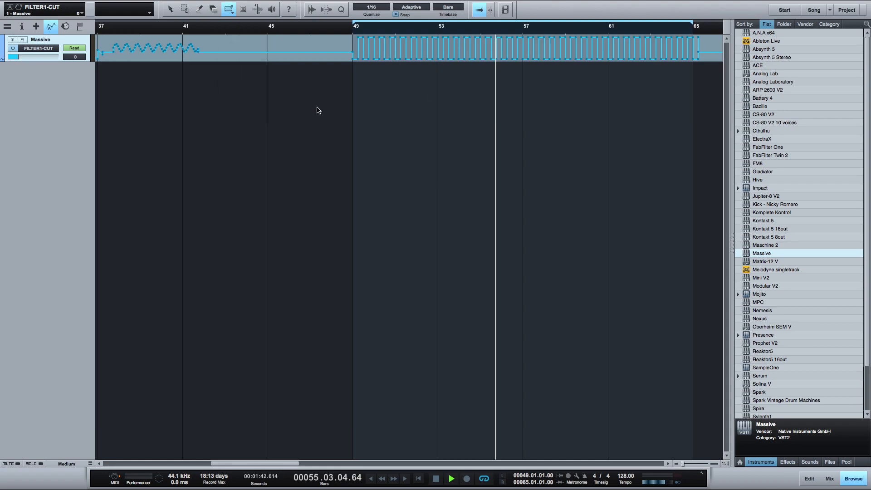
left_click_drag(707, 36, 284, 62)
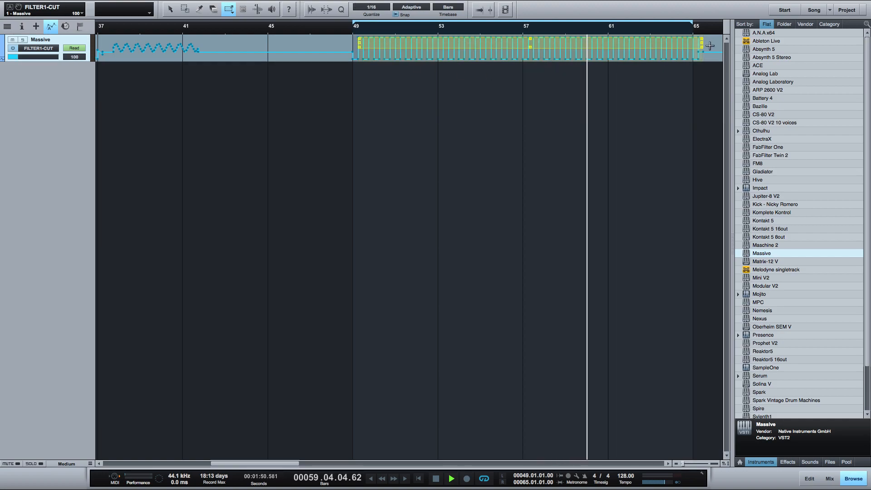
left_click_drag(708, 49, 348, 53)
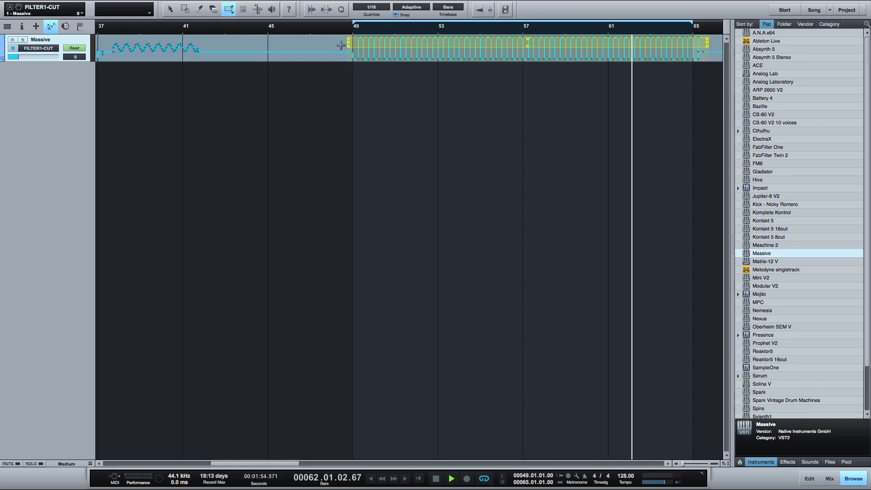
left_click_drag(704, 64, 321, 56)
left_click_drag(324, 1, 343, 1)
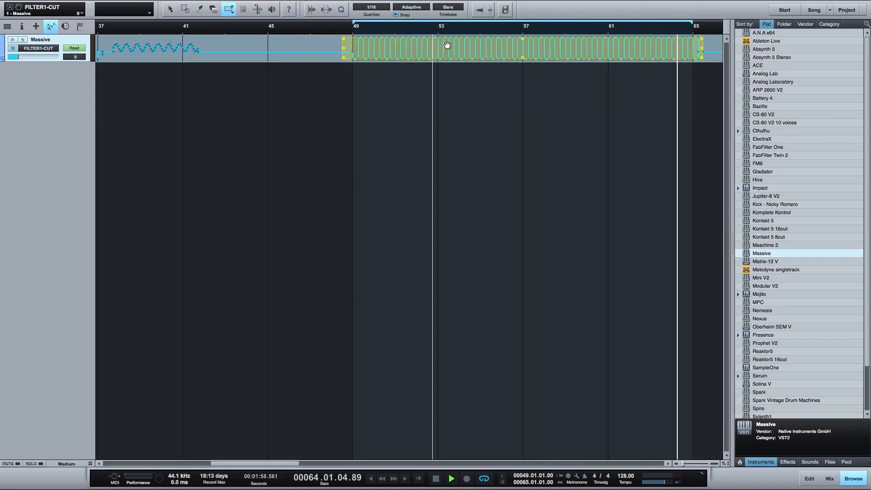
mouse_move(523, 56)
left_mouse_down()
mouse_move(530, 31)
mouse_move(527, 47)
left_mouse_up()
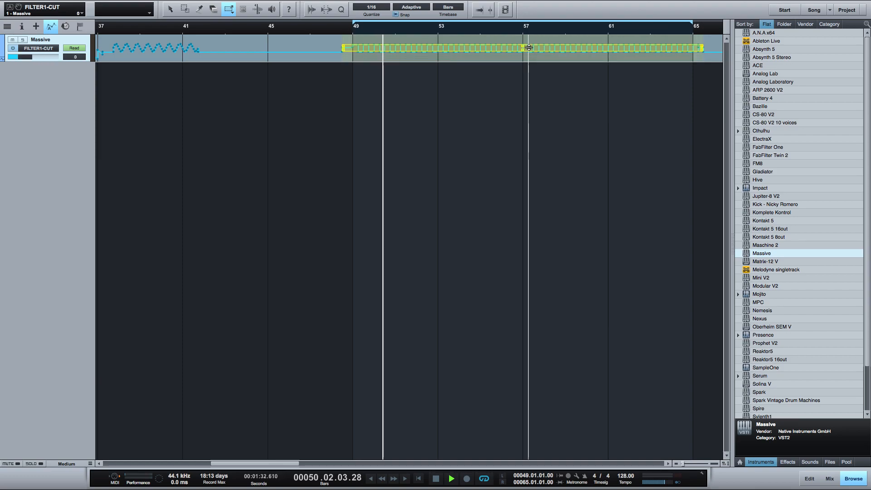
Reshape the framed square wave into a taper that narrows from full height at bar 49 towards bar 65, and stretch its start back to bar 1.
mouse_move(344, 53)
left_mouse_down()
mouse_move(439, 62)
mouse_move(342, 53)
mouse_move(353, 54)
left_mouse_up()
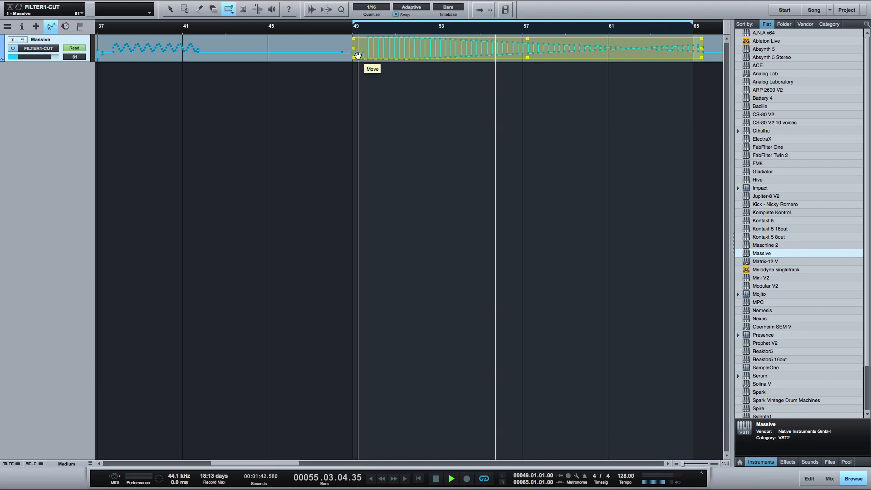
mouse_move(355, 60)
left_mouse_down()
mouse_move(381, 54)
mouse_move(350, 63)
left_mouse_up()
left_click_drag(409, 28, 96, 77)
key("w")
key("w")
key("w")
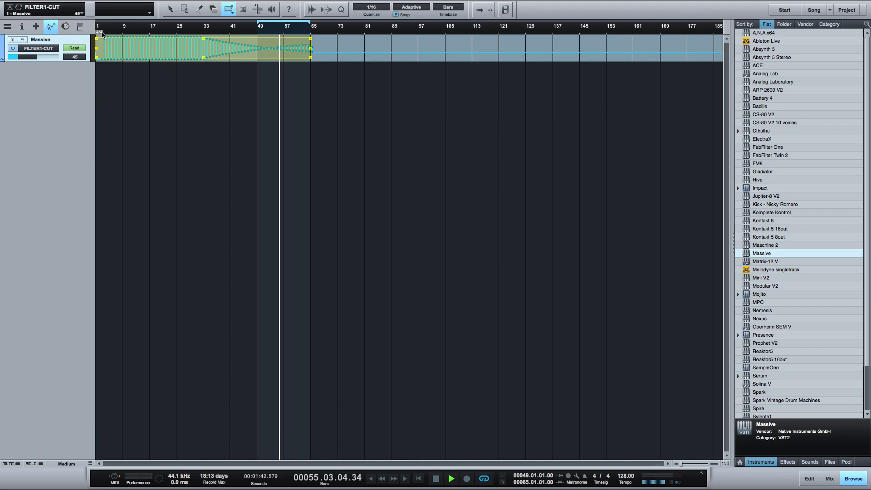
Dismiss the Transform frame around the stretched automation between bars 1 and 65.
right_click(131, 44)
left_click(121, 39)
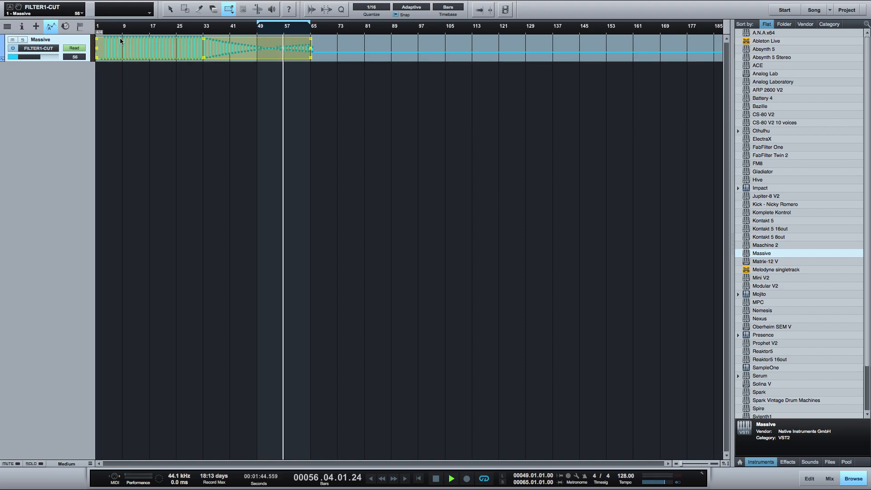
right_click(144, 47)
left_click(177, 69)
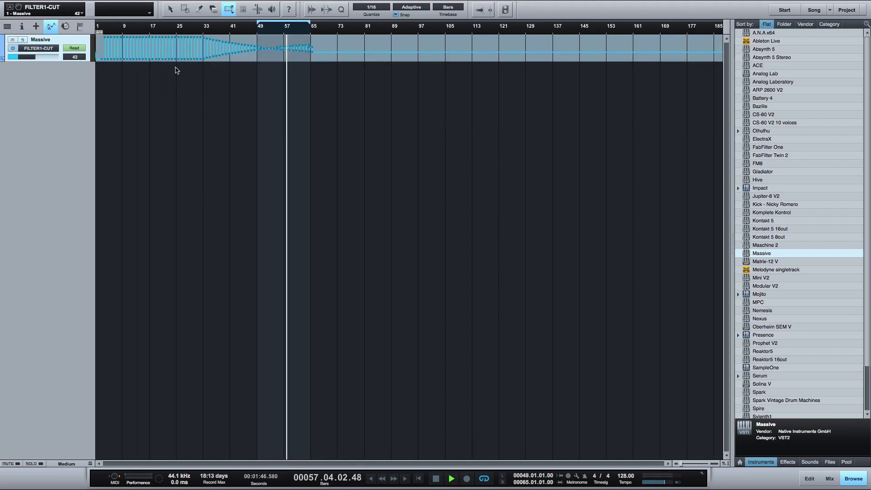
left_click(115, 45)
Undo the automation edits back to before the Saw, Sine and Square waves beyond bar 33 were drawn, and clear the Transform frame.
key("super+z")
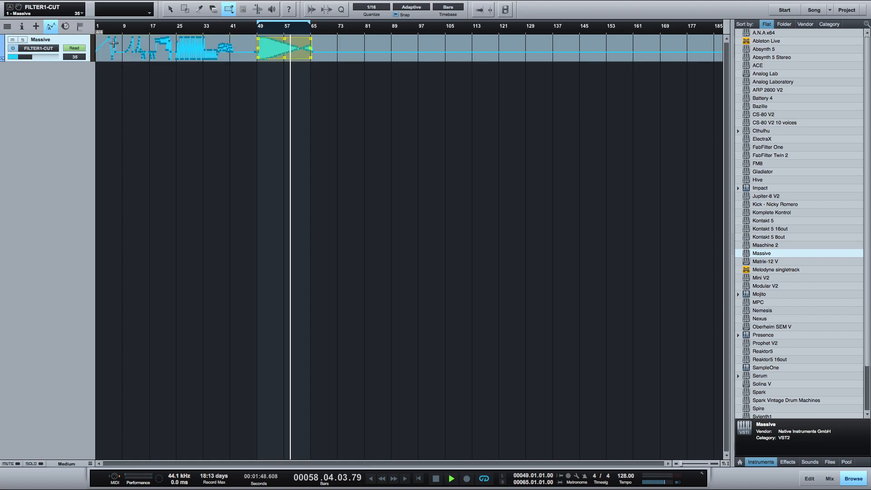
key("super+z")
key("super+z")
key("super+z")
key("super+z")
key("super+z")
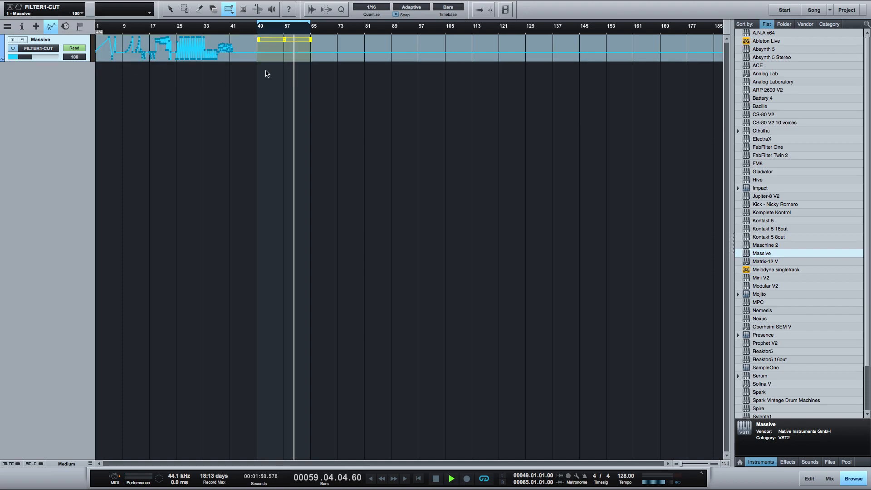
key("super+z")
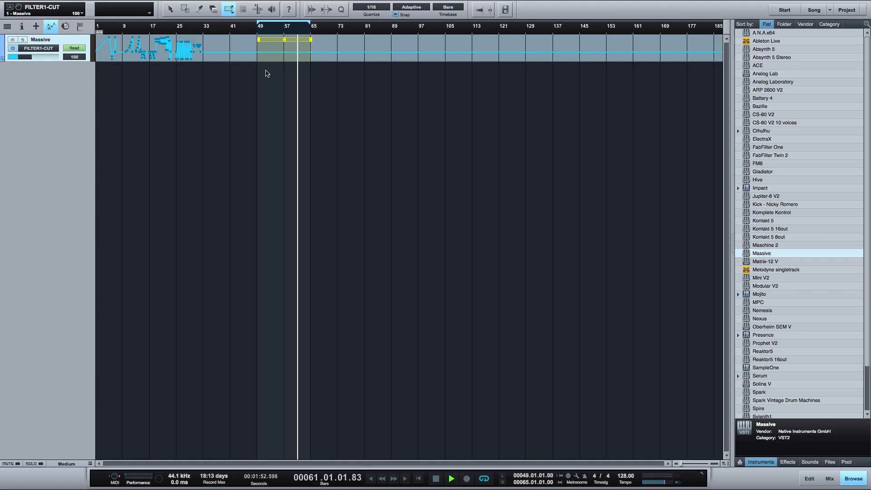
left_click(288, 72)
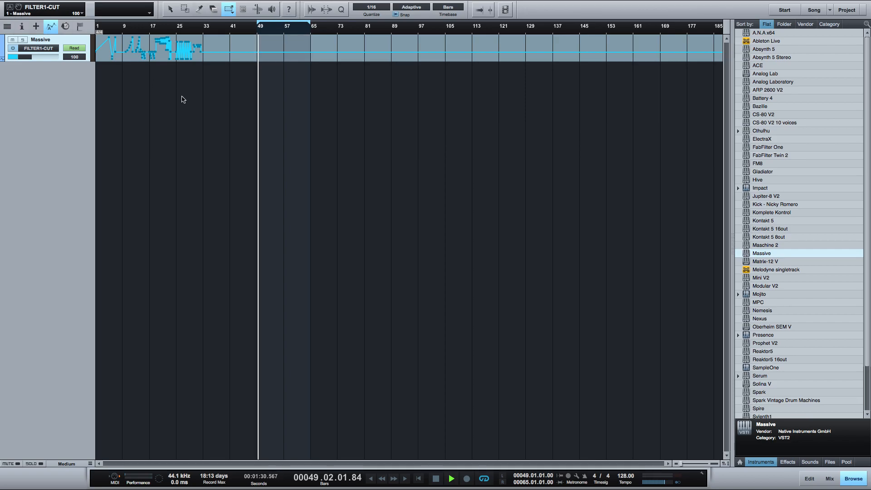
Open the Massive instrument window, reposition it over the arrangement, and choose MPKmini as the hardware device for Control Link.
key("shift+F11")
left_click_drag(511, 62, 395, 118)
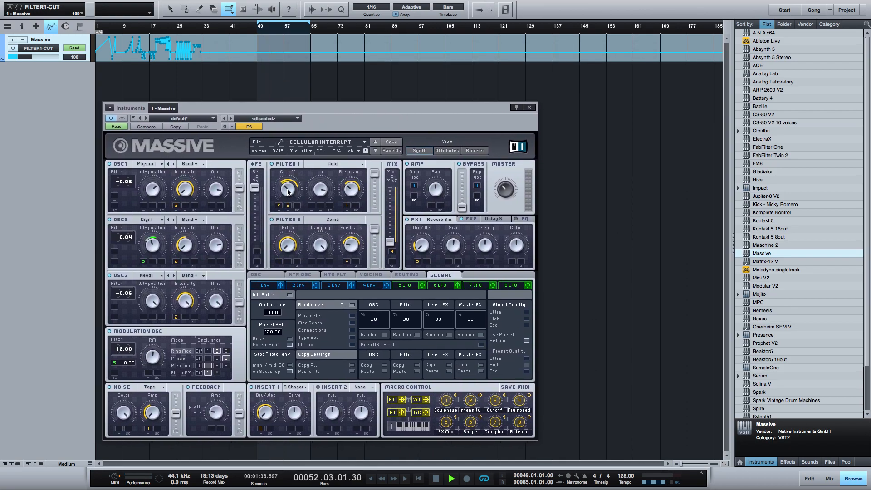
left_click(146, 14)
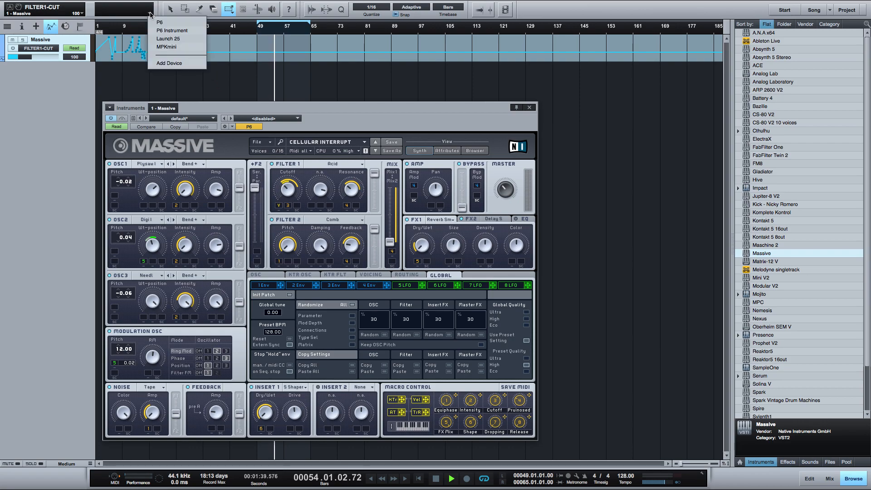
left_click(181, 46)
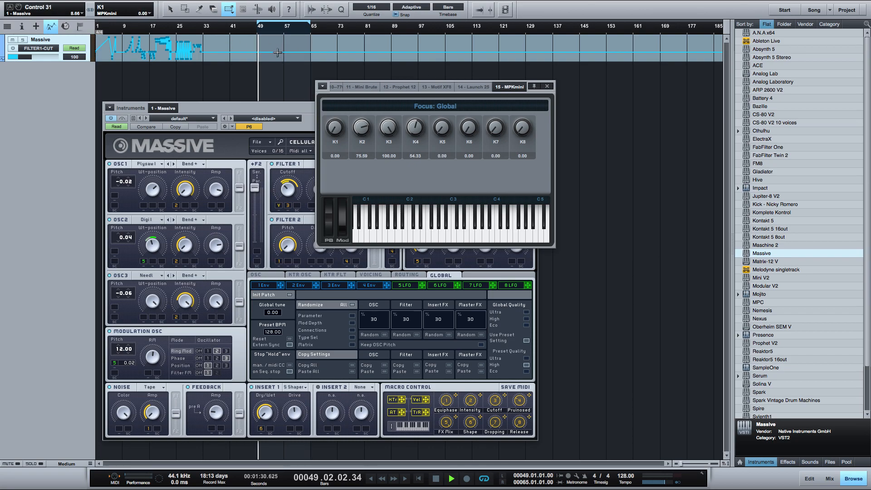
Reselect MPKmini as the Control Link device and close its controller window.
left_click(151, 12)
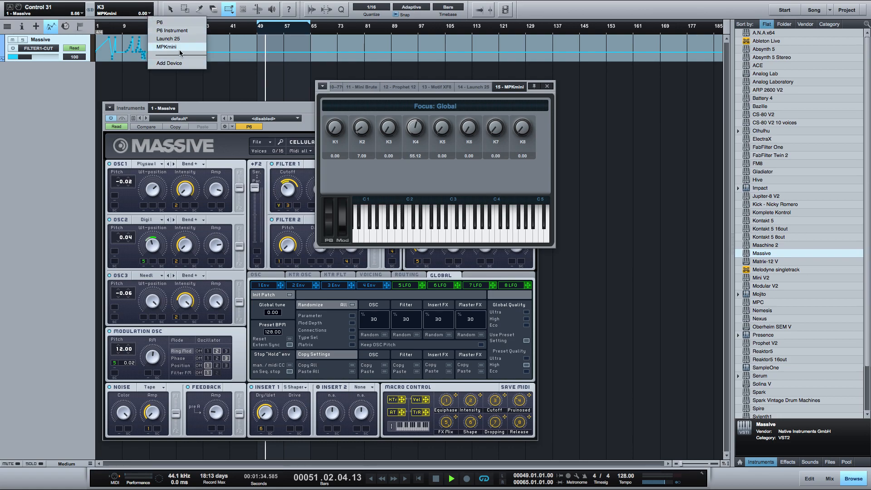
left_click(160, 48)
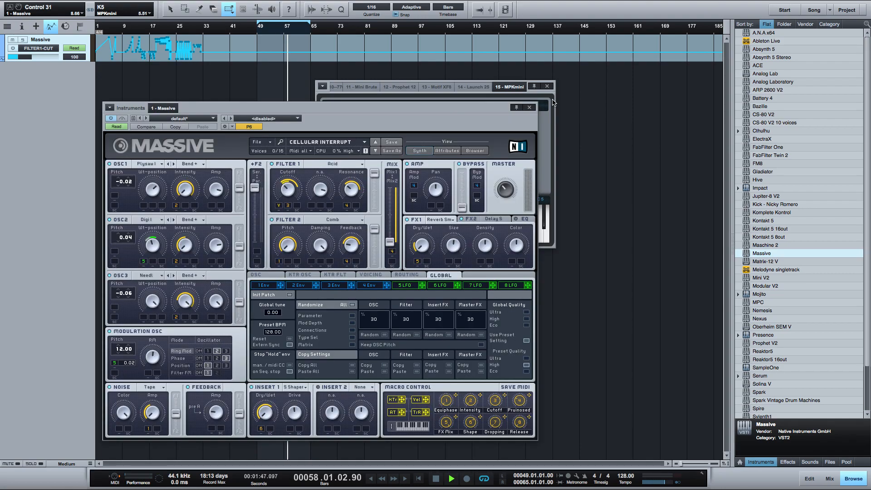
left_click(550, 87)
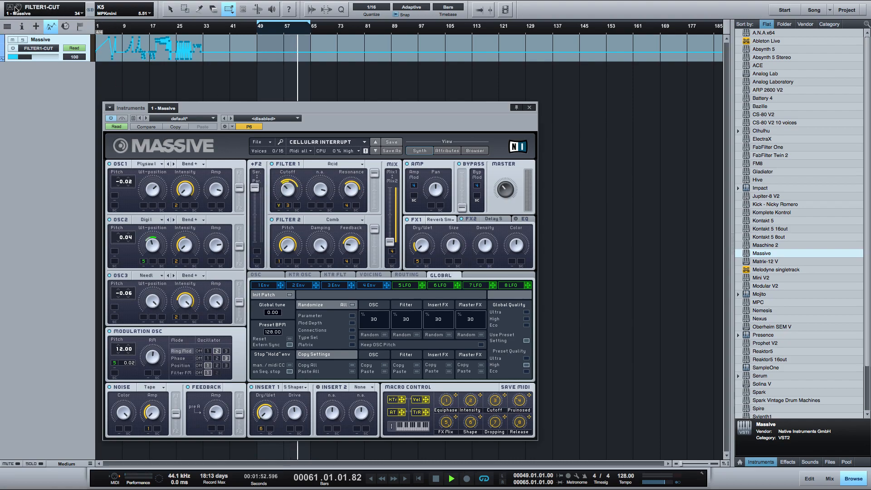
Turn on Control Link and link MPKmini knob K1 to Massive's Filter 1 Cutoff.
left_click(89, 14)
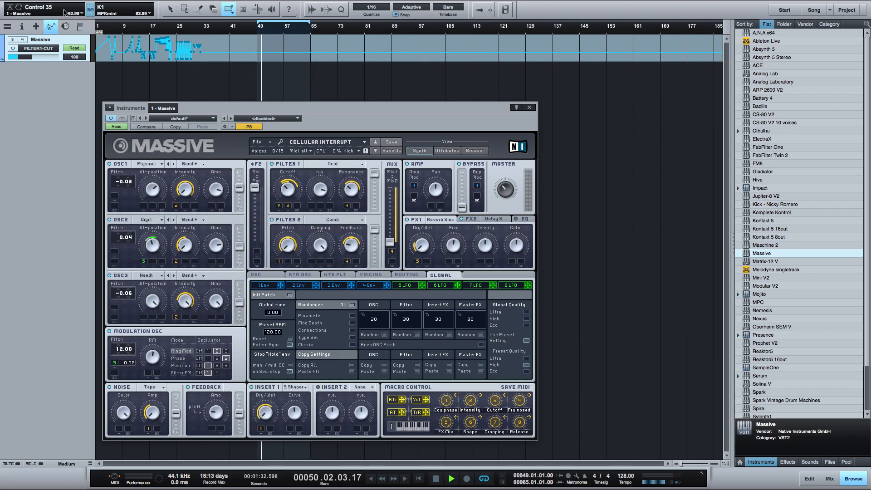
left_click_drag(292, 190, 286, 183)
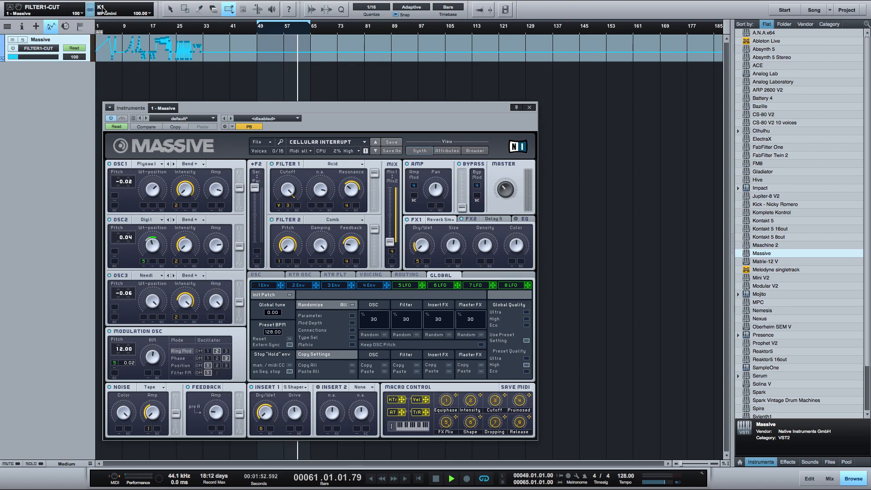
Take the song window out of full screen and shift it slightly on the desktop.
key("super+Tab")
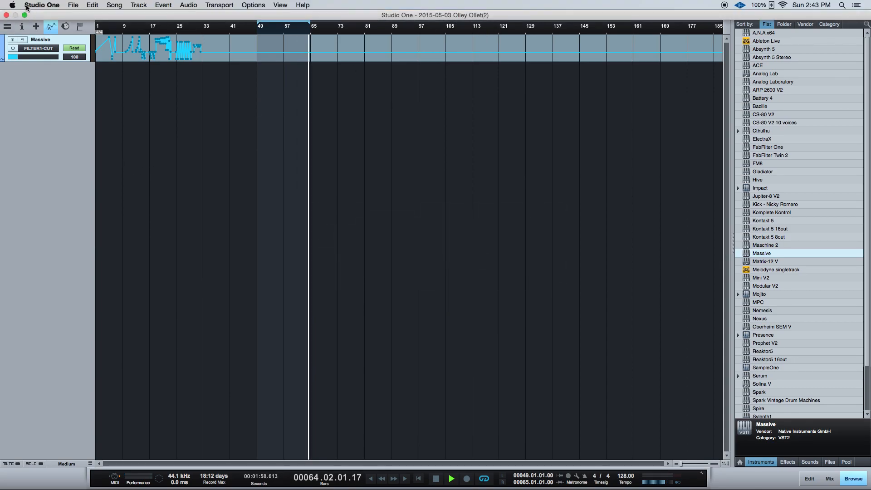
left_click(25, 15)
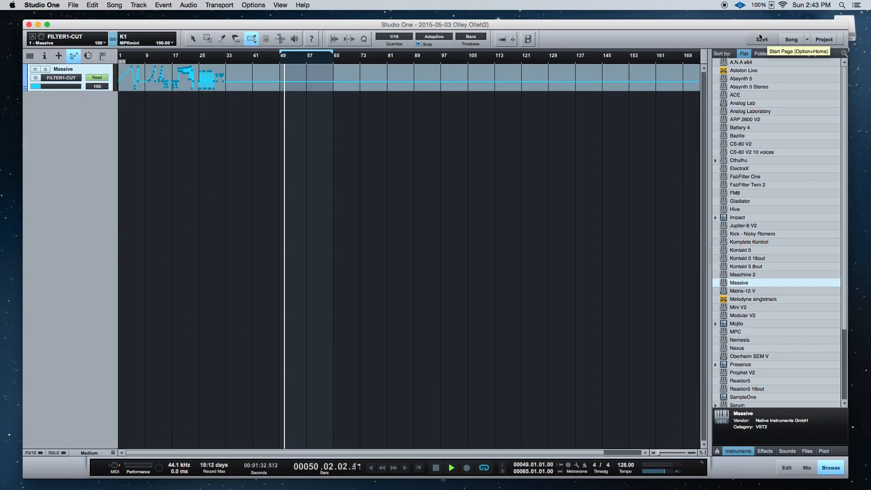
left_click_drag(736, 22, 747, 24)
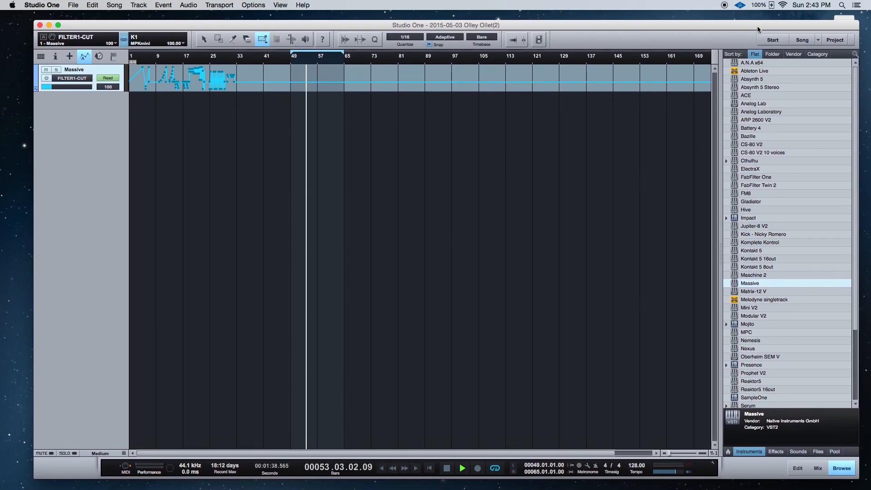